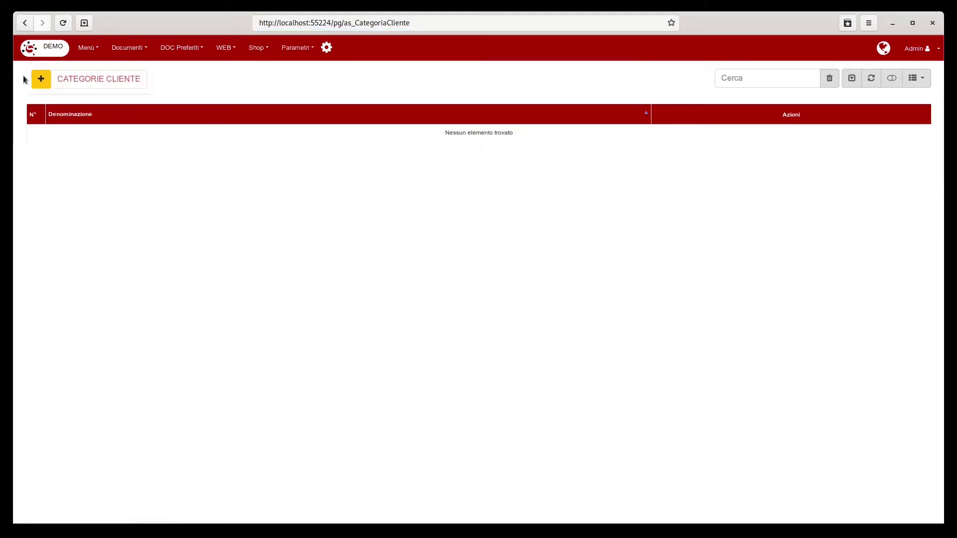
Step: Add the customer category PRIVATO
left_click(41, 79)
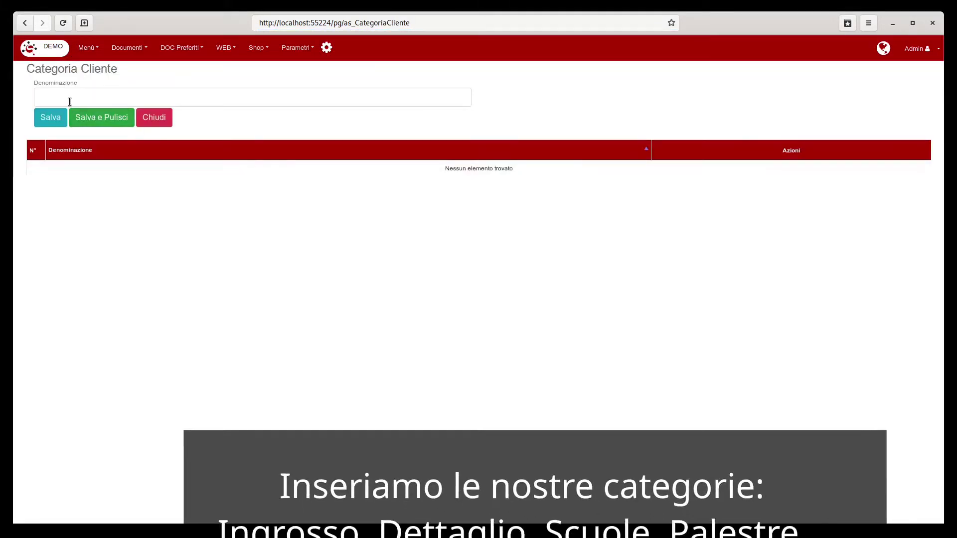
left_click(59, 99)
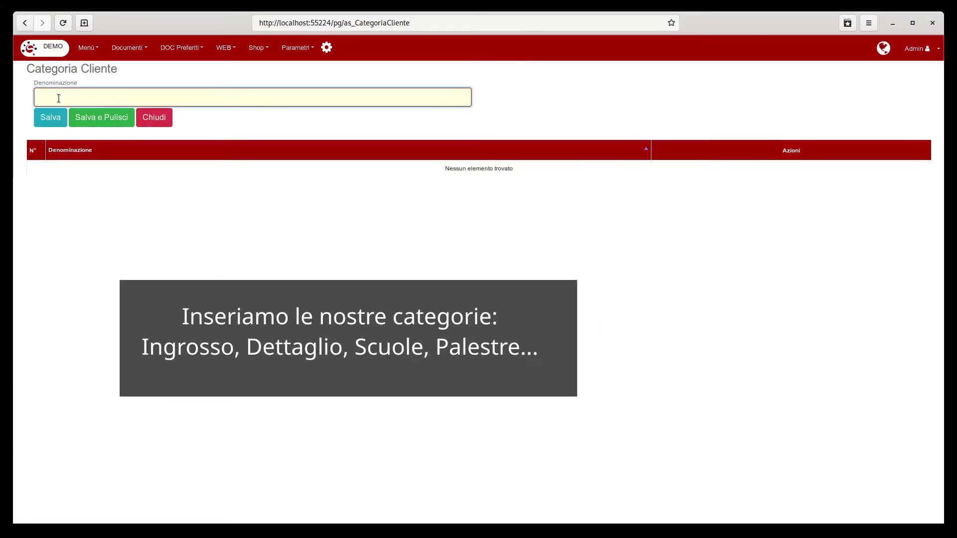
type("PRIVATO")
left_click(102, 120)
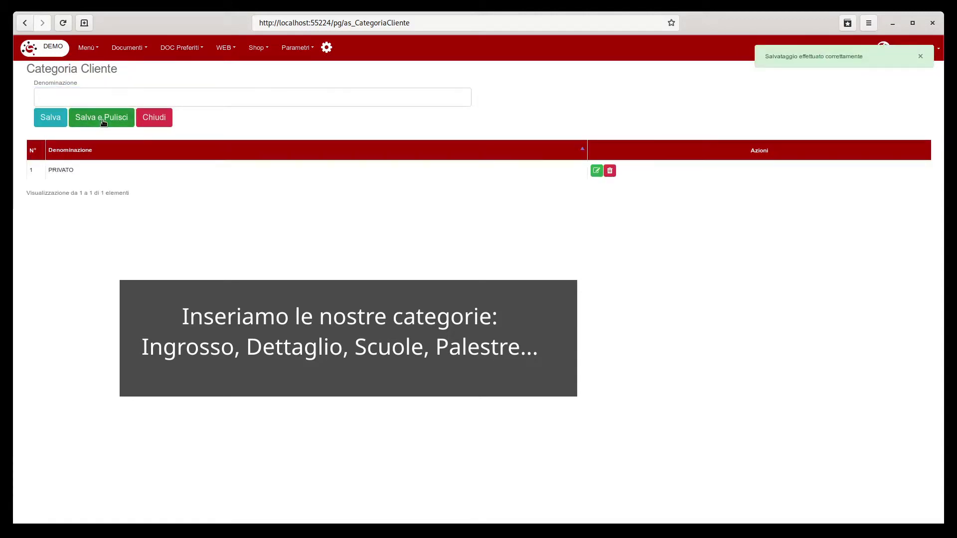
Step: Add the customer category PUBBLICO
left_click(80, 96)
type("PU")
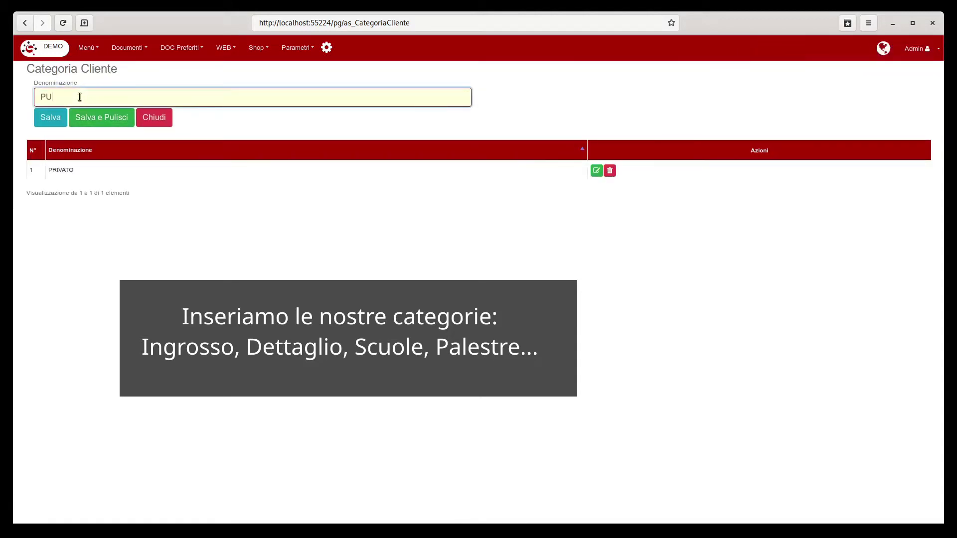
type("BBLICO")
key("Return")
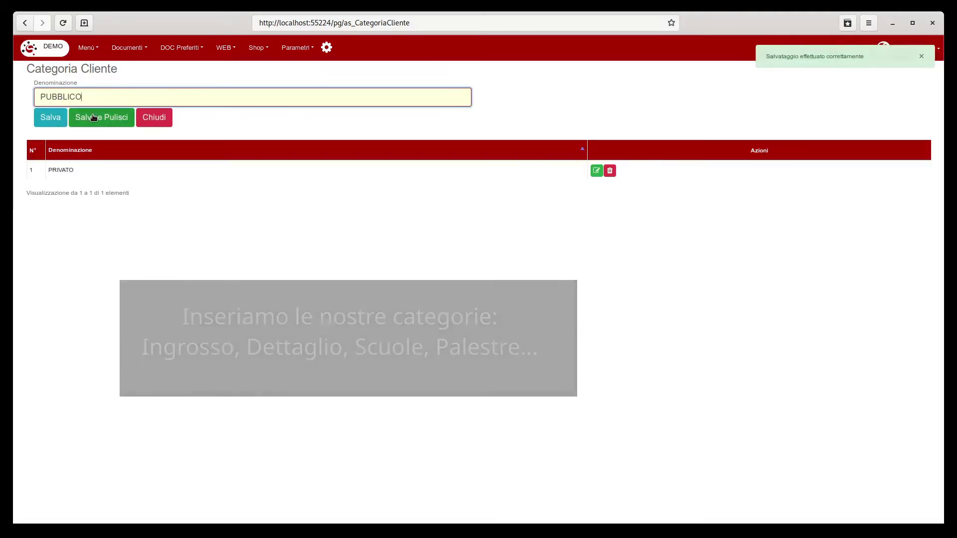
left_click(93, 117)
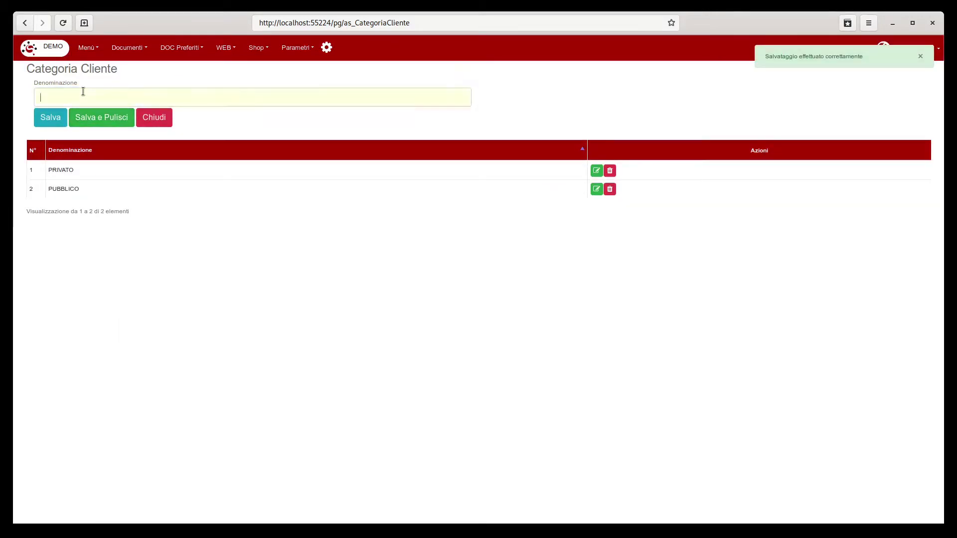
Step: Add the customer category AZIENDA and return to the category list
type("A")
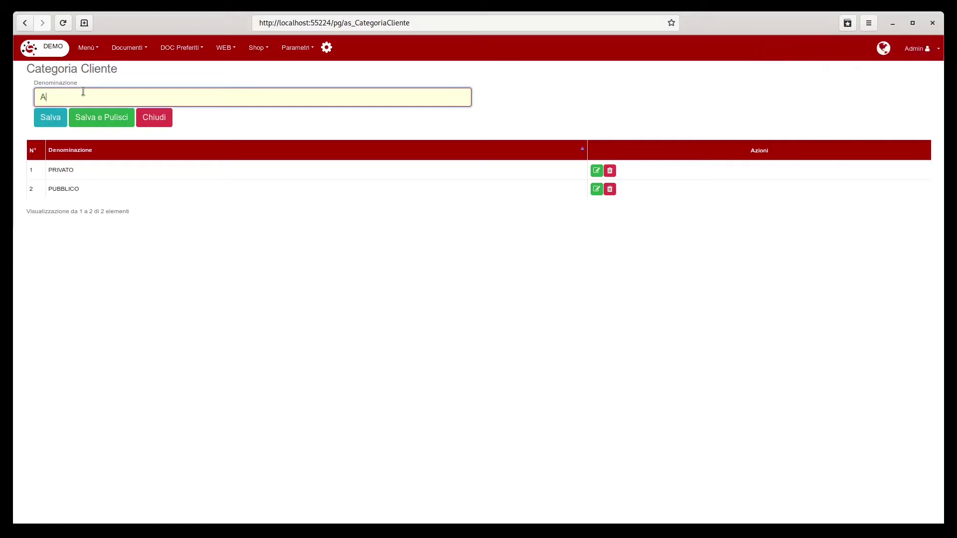
type("ZIENDA")
left_click(104, 118)
left_click(168, 119)
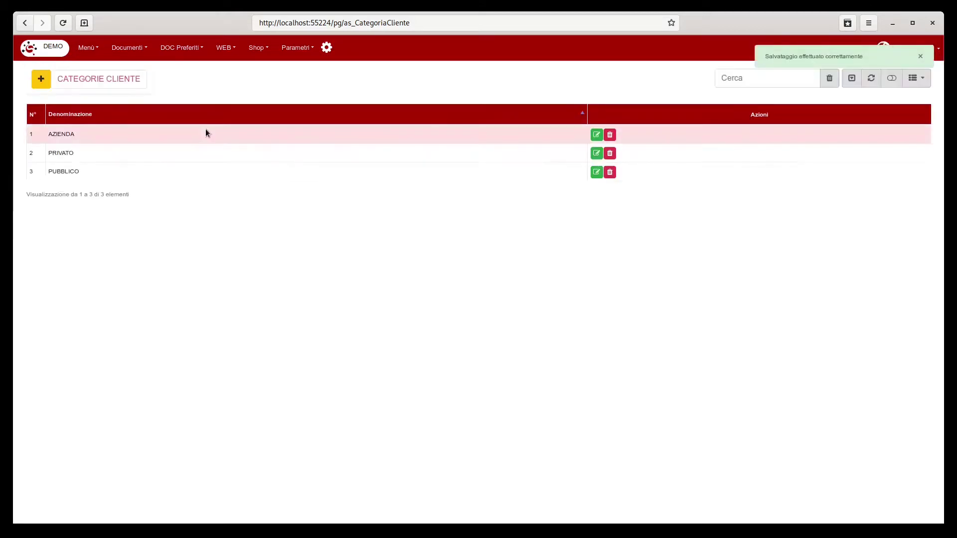
left_click(89, 49)
Step: Start a new customer in Clienti with type PR (Privato)
left_click(107, 109)
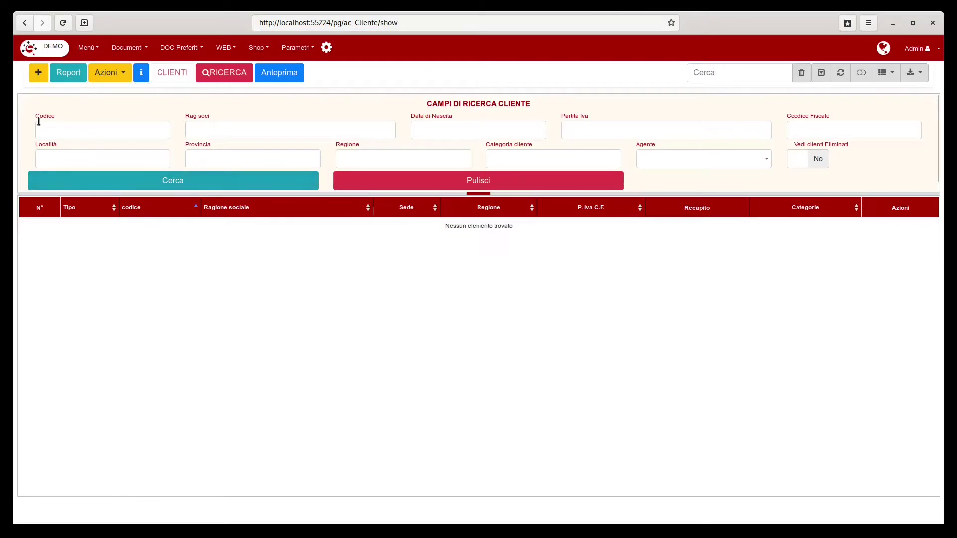
left_click(37, 74)
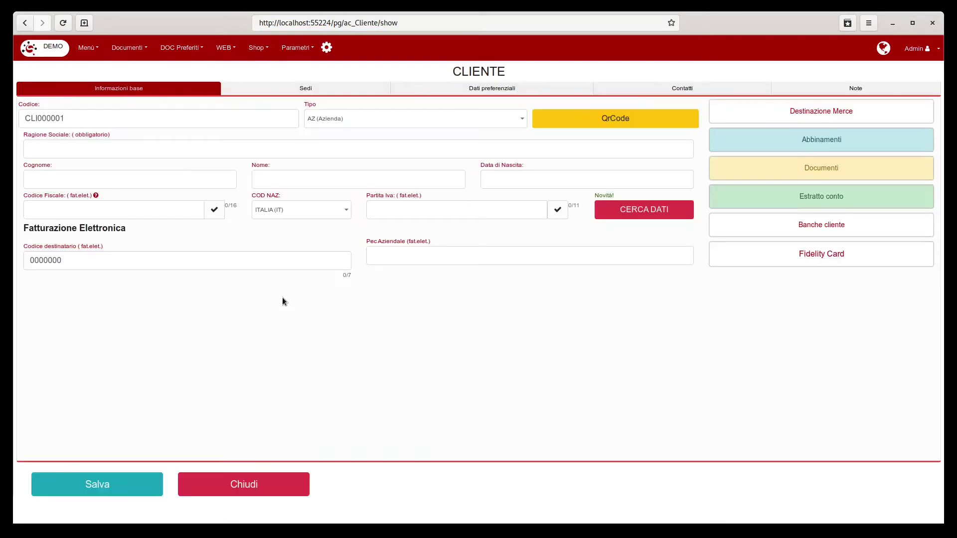
left_click(420, 123)
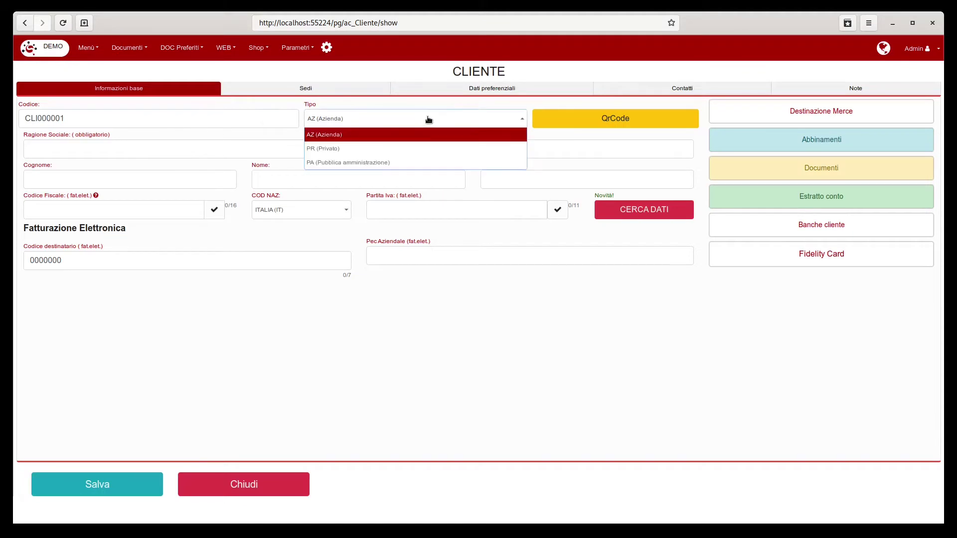
left_click(337, 149)
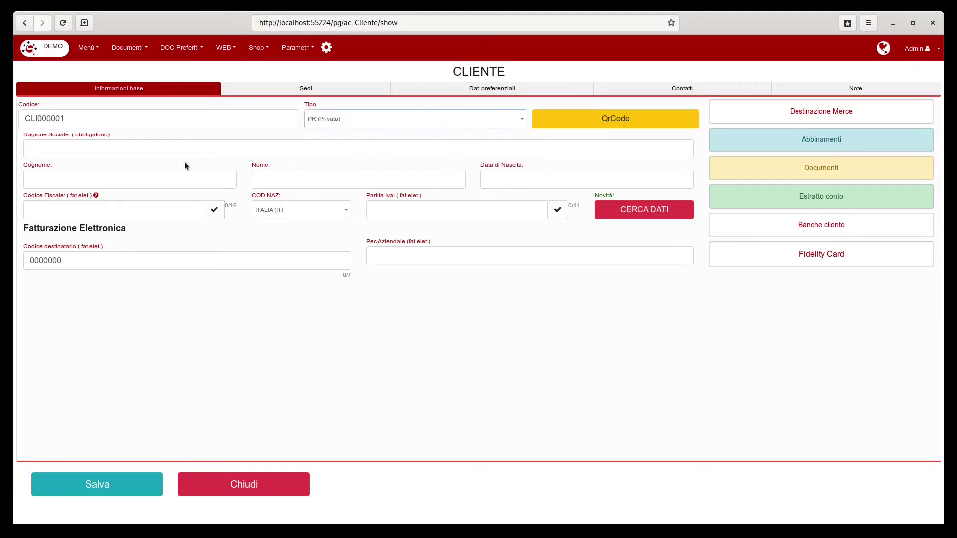
Step: Enter the customer's surname and first name
left_click(46, 176)
type("Paol")
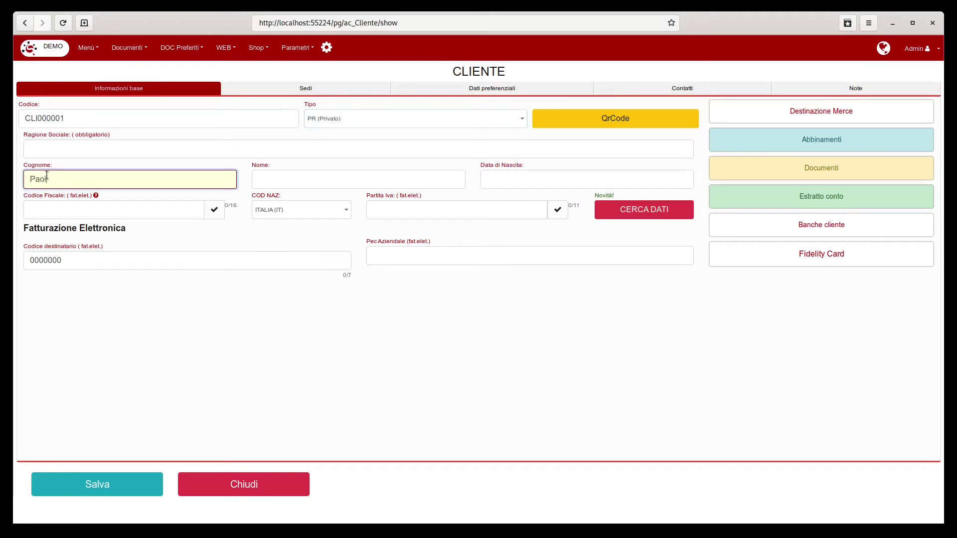
type("ino")
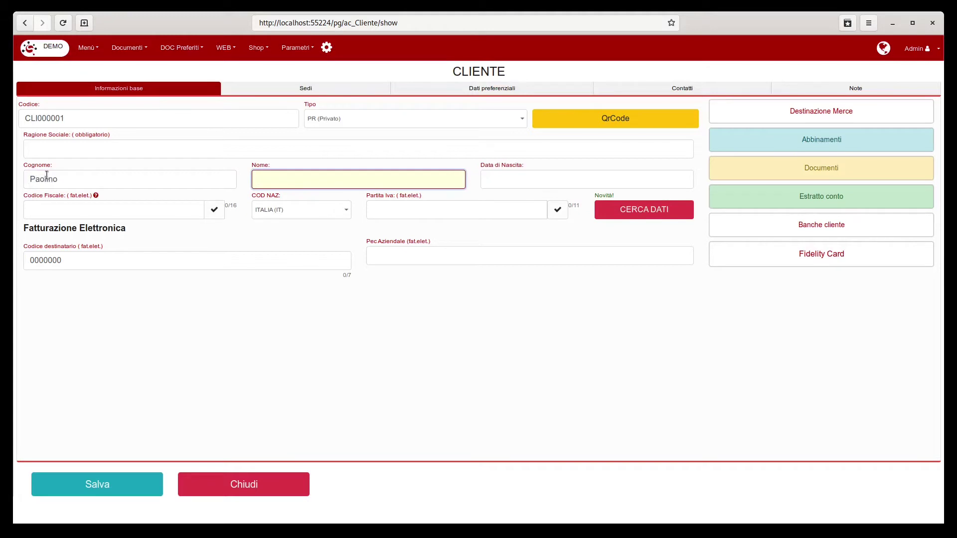
type("Papergino")
key("BackSpace")
key("BackSpace")
key("BackSpace")
type("ino")
Step: Set the birth date to 01/01/2015 using the calendar
left_click(548, 179)
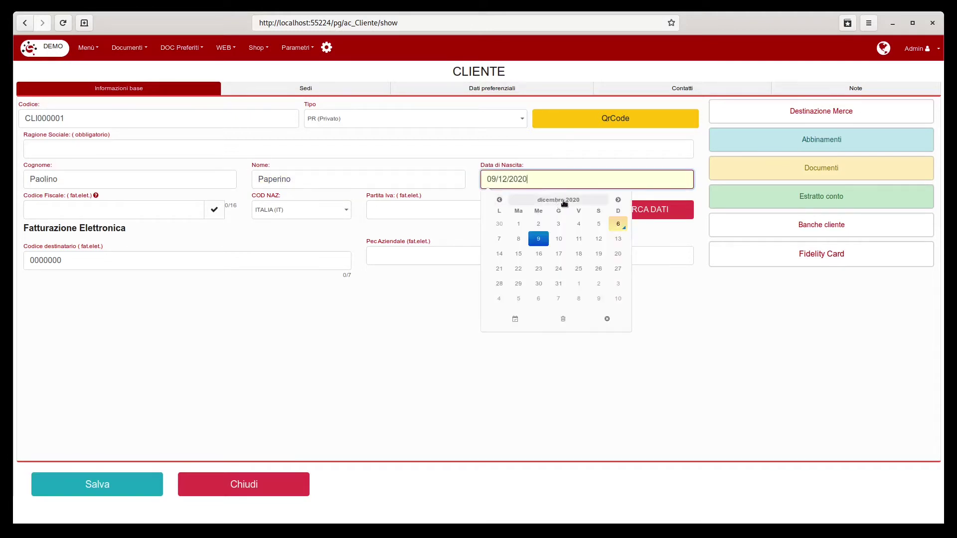
left_click(558, 200)
left_click(542, 251)
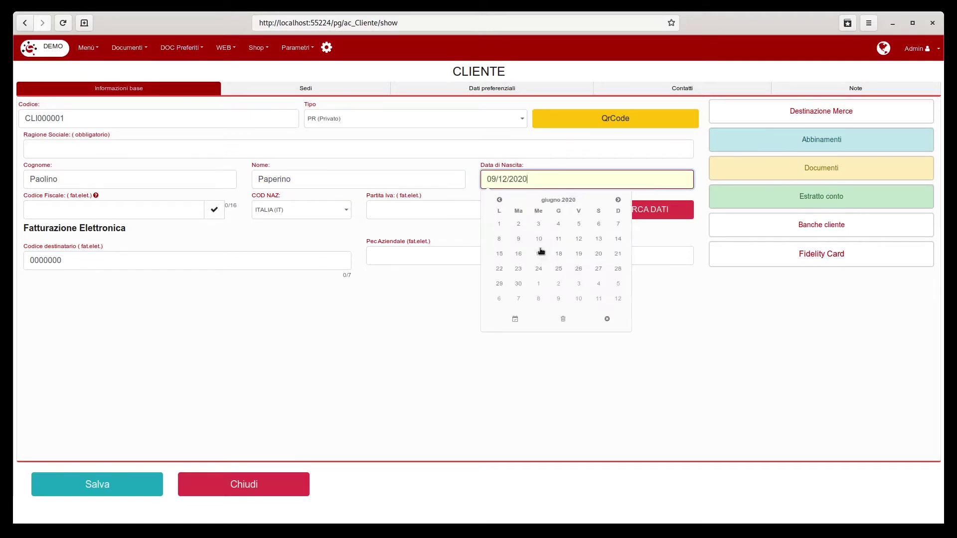
left_click(552, 200)
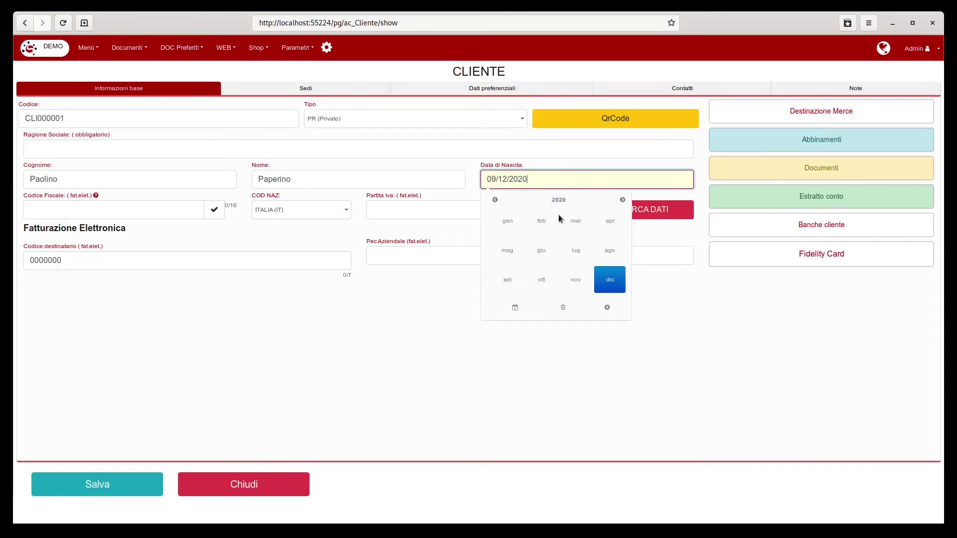
left_click(558, 200)
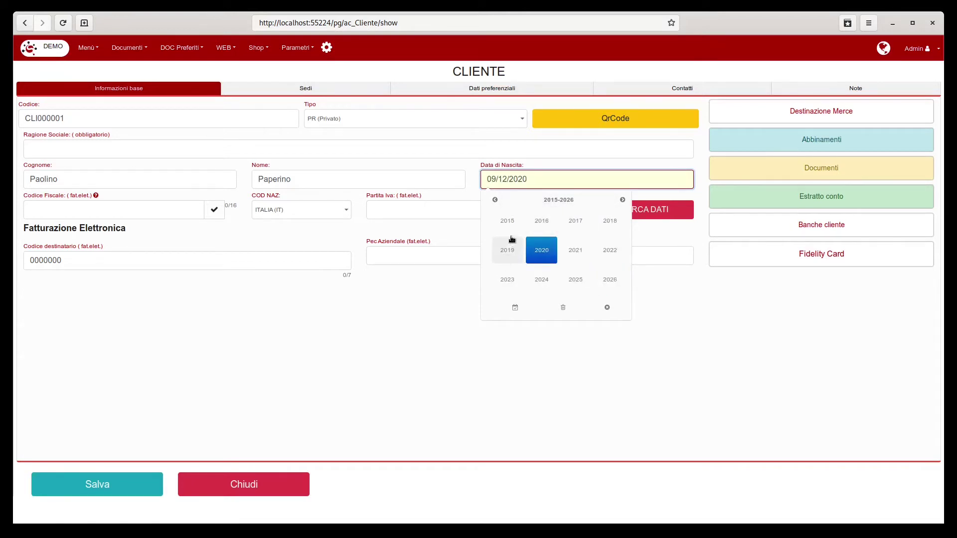
left_click(507, 221)
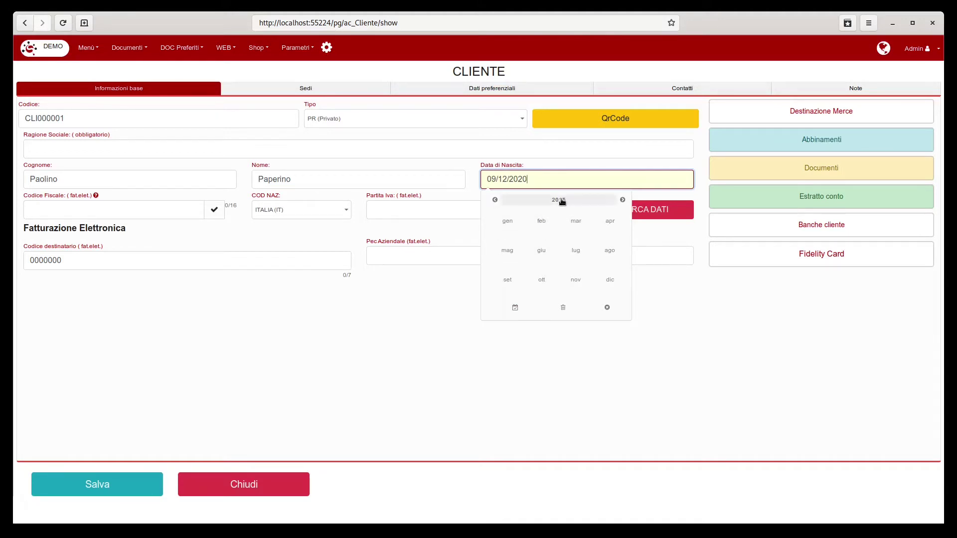
left_click(508, 221)
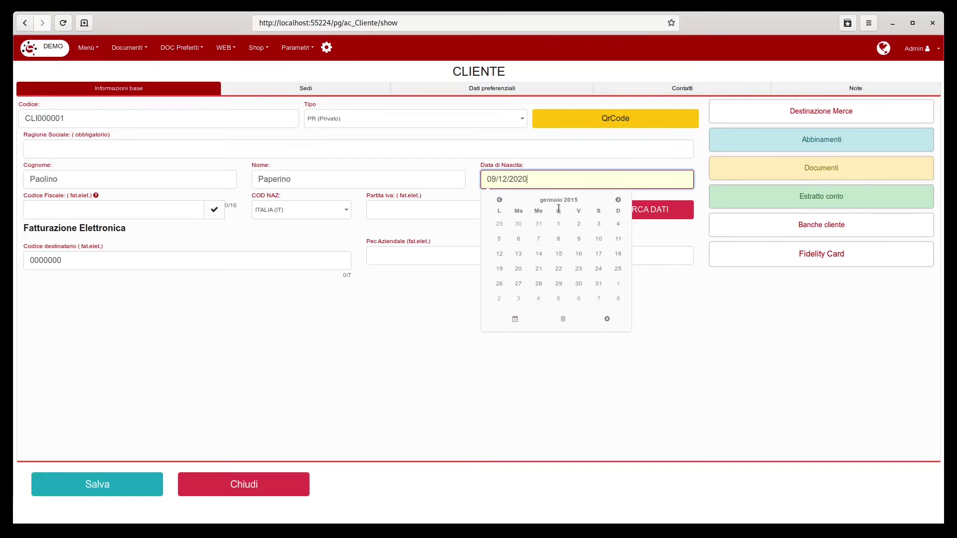
left_click(558, 224)
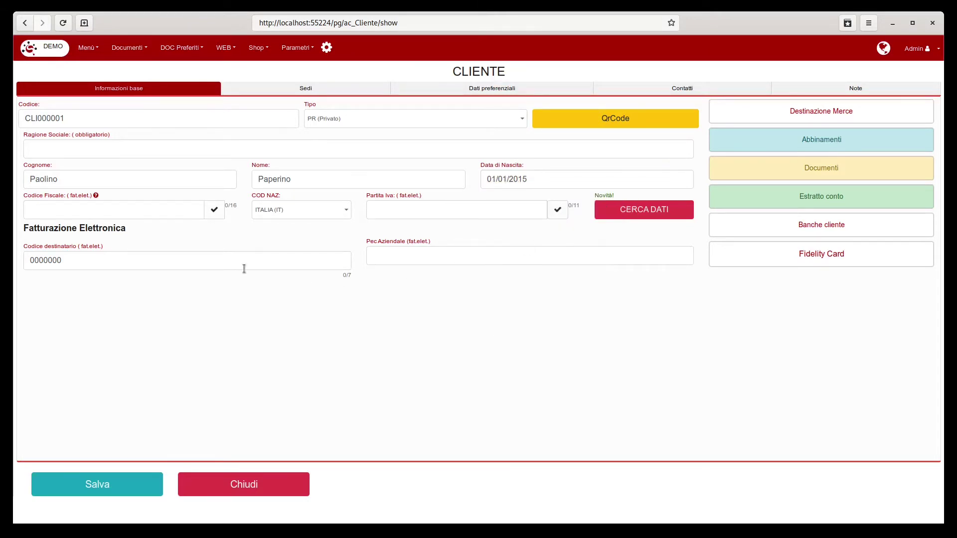
left_click(78, 208)
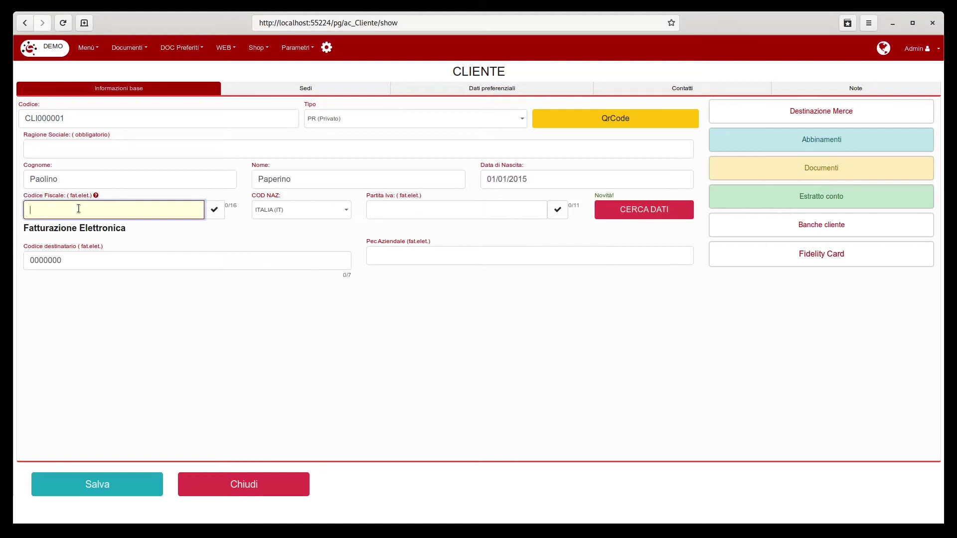
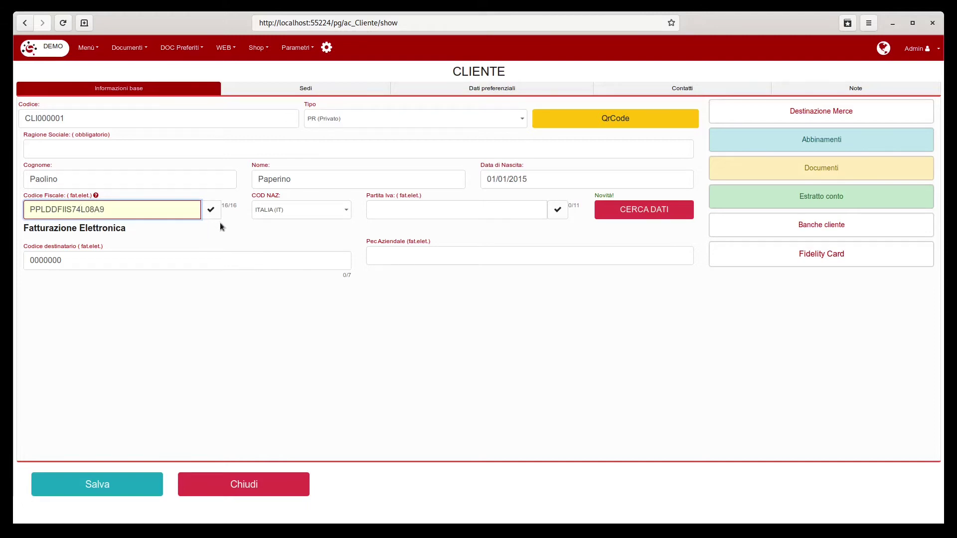
Step: Enter the customer's tax code (Codice Fiscale) and run its validity check
left_click(211, 210)
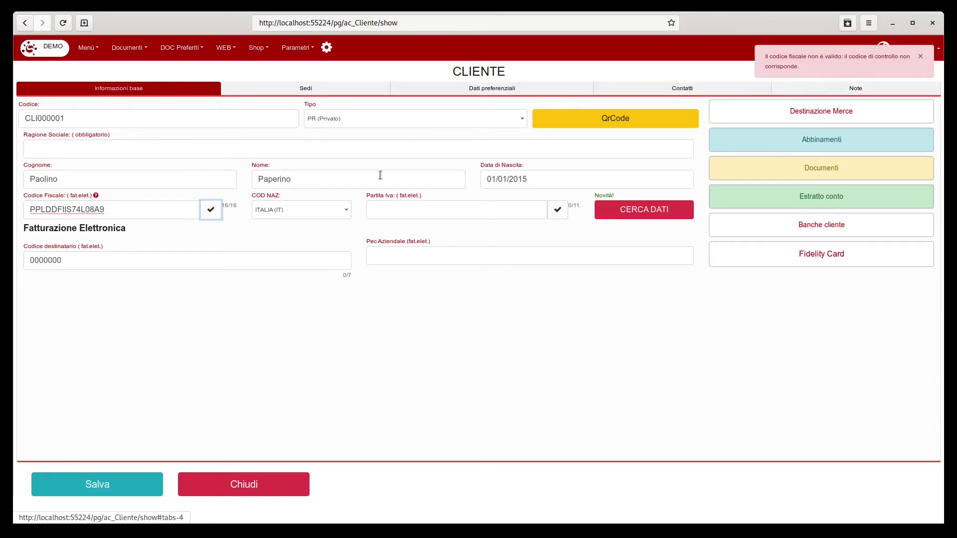
left_click(437, 210)
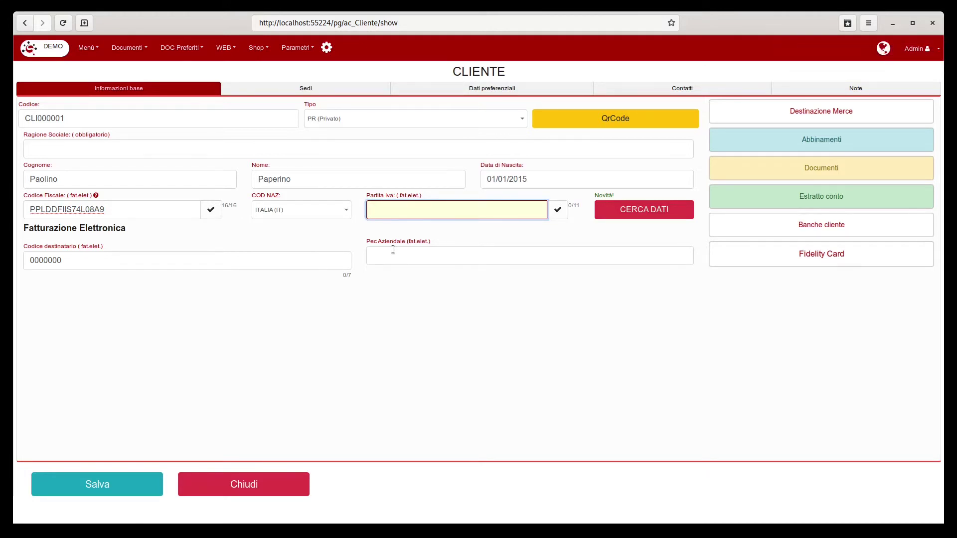
Step: Enter the legal-seat street address and town in the Sedi section
left_click(301, 89)
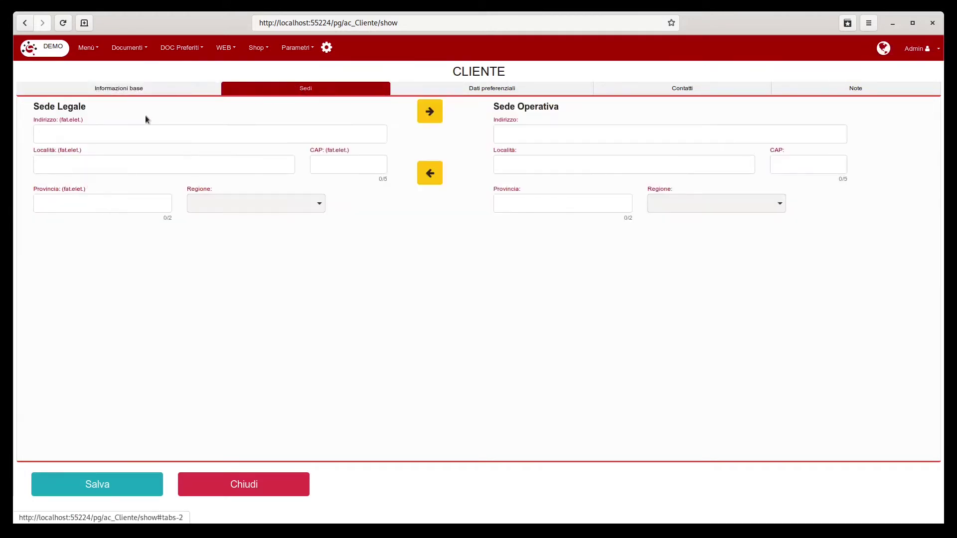
left_click(77, 136)
type("v")
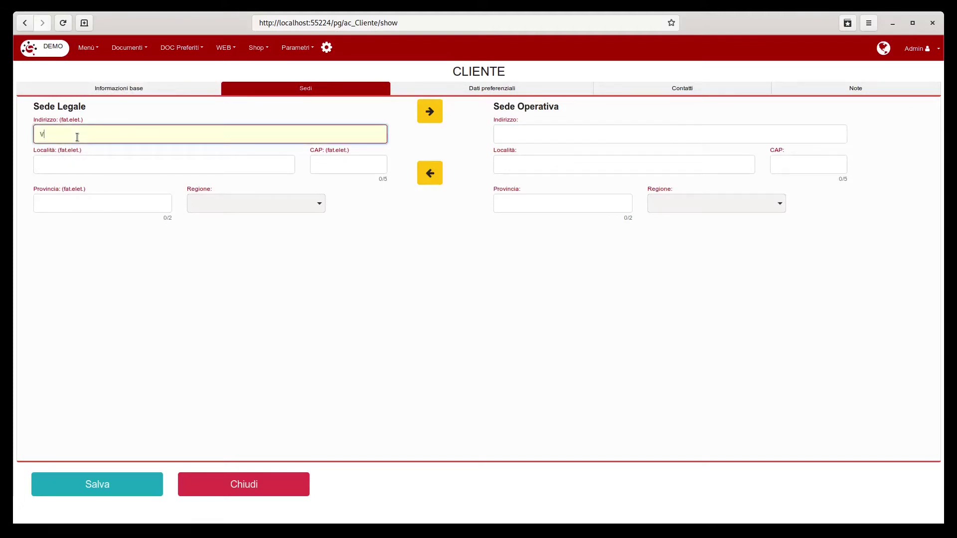
type("ia delle mimose")
left_click(97, 165)
type("Roma")
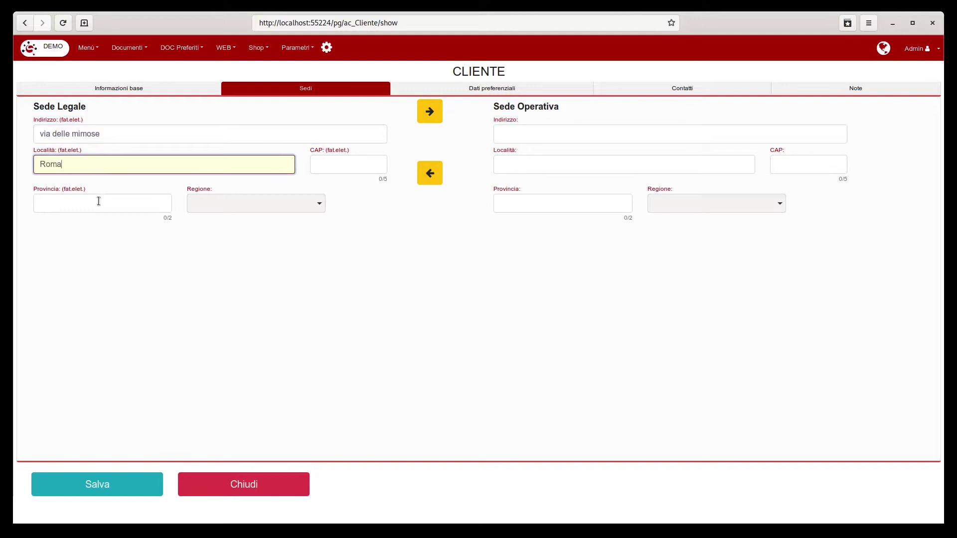
left_click(343, 162)
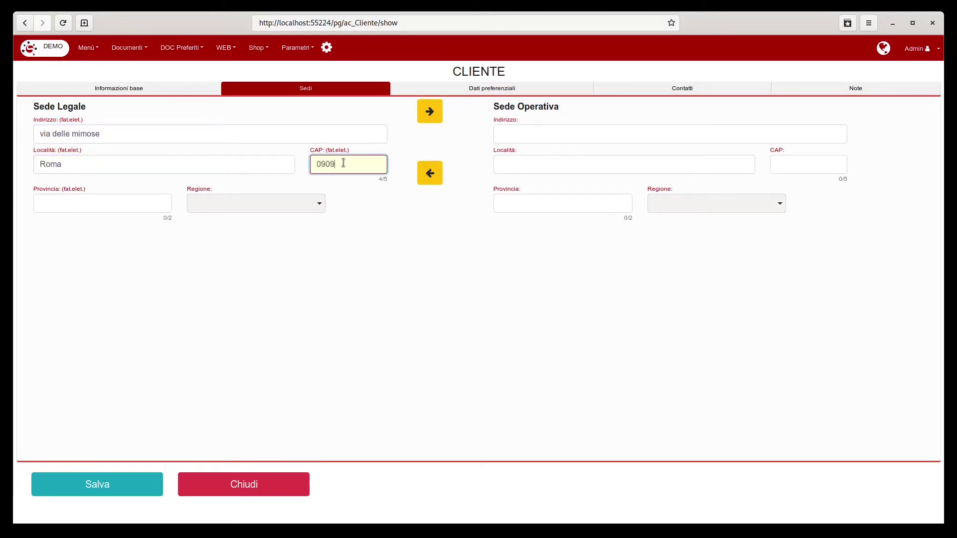
Step: Copy the legal-seat address into the operating site
left_click(430, 111)
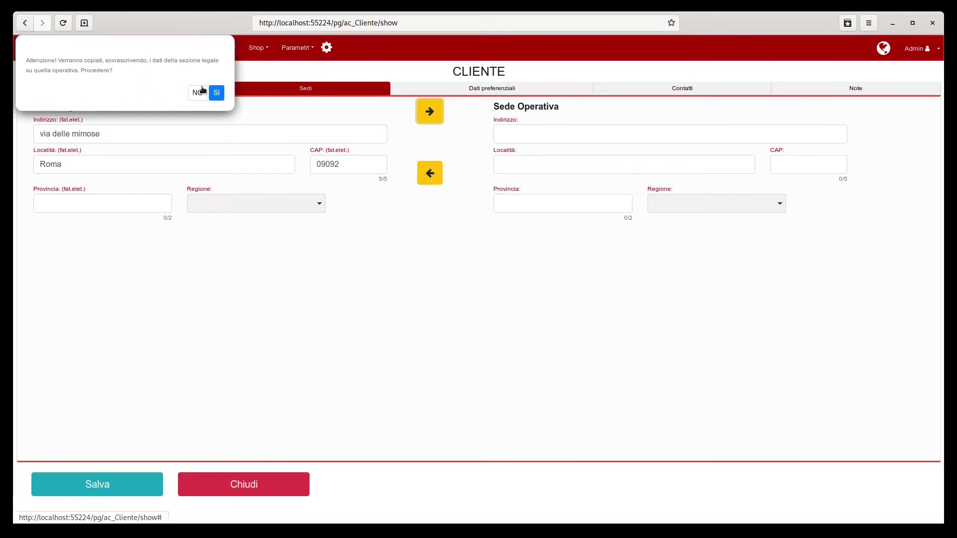
left_click(216, 93)
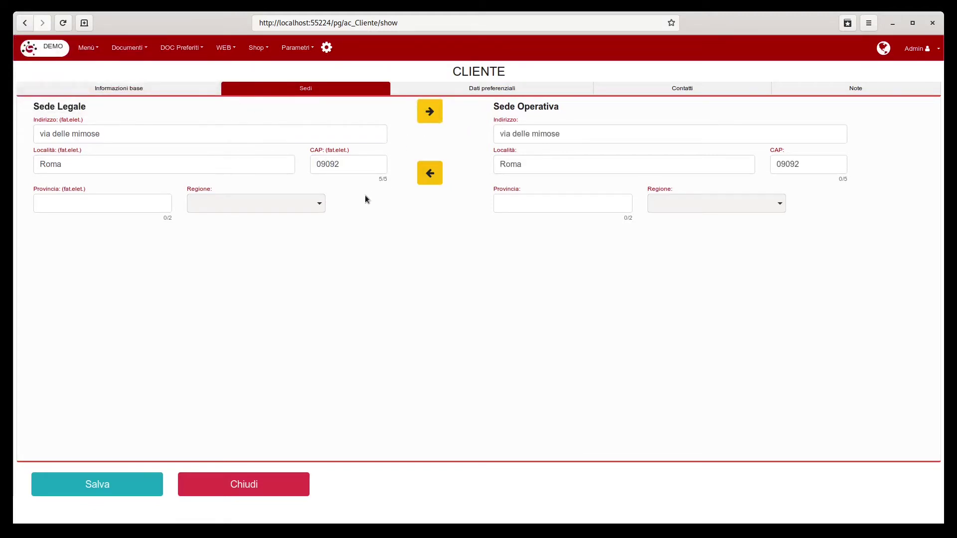
left_click(501, 90)
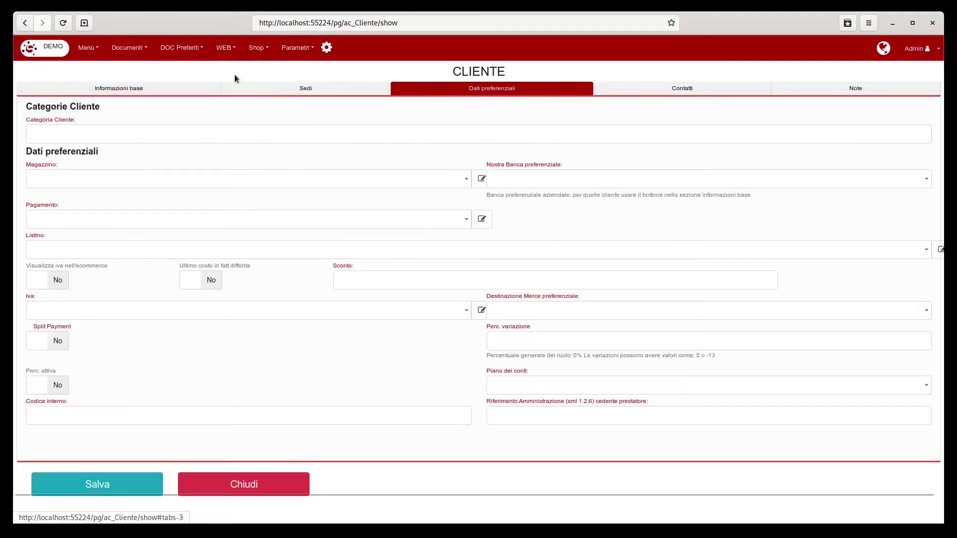
Step: Set category PRIVATO, warehouse MAGAZZINO UNO, payment RIMESSA DIRETTA and price list LISTINO VENDITA
left_click(92, 134)
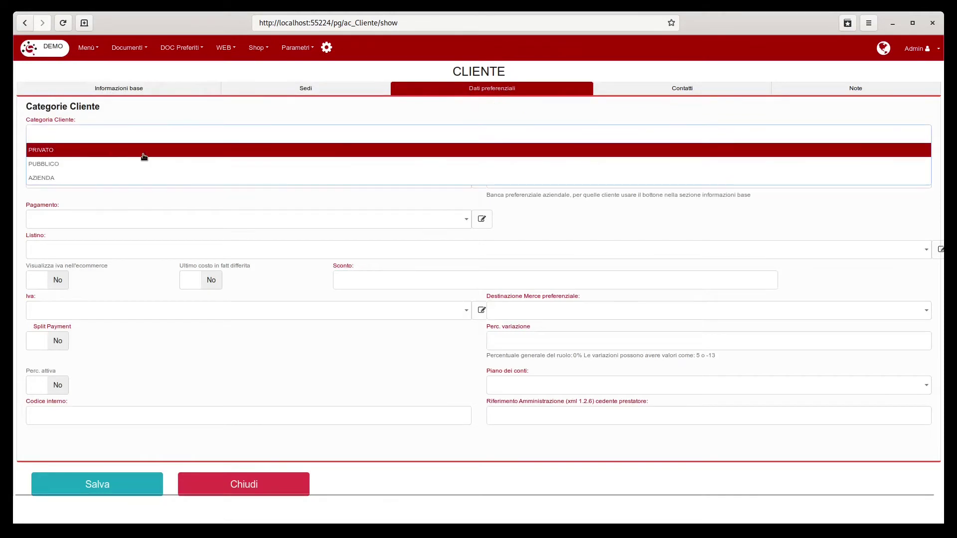
left_click(71, 150)
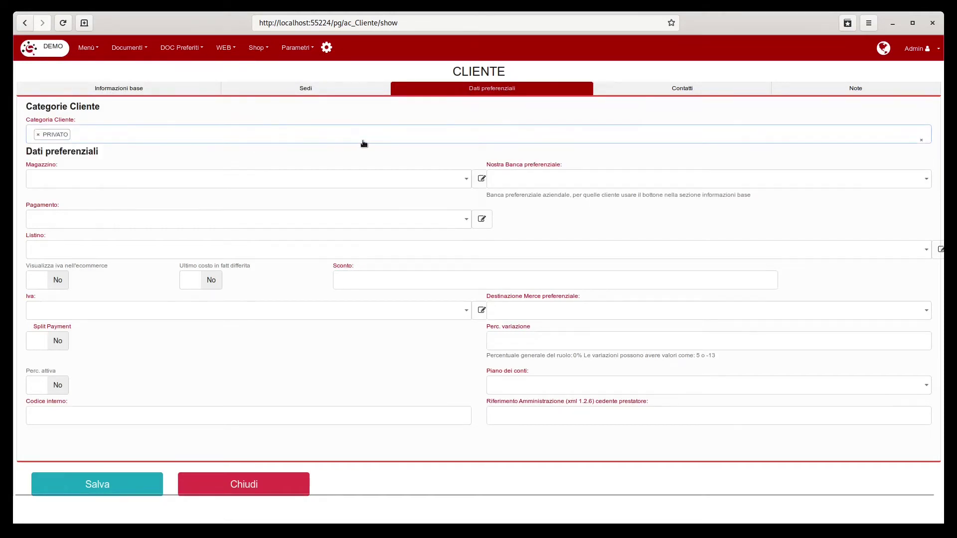
left_click(106, 183)
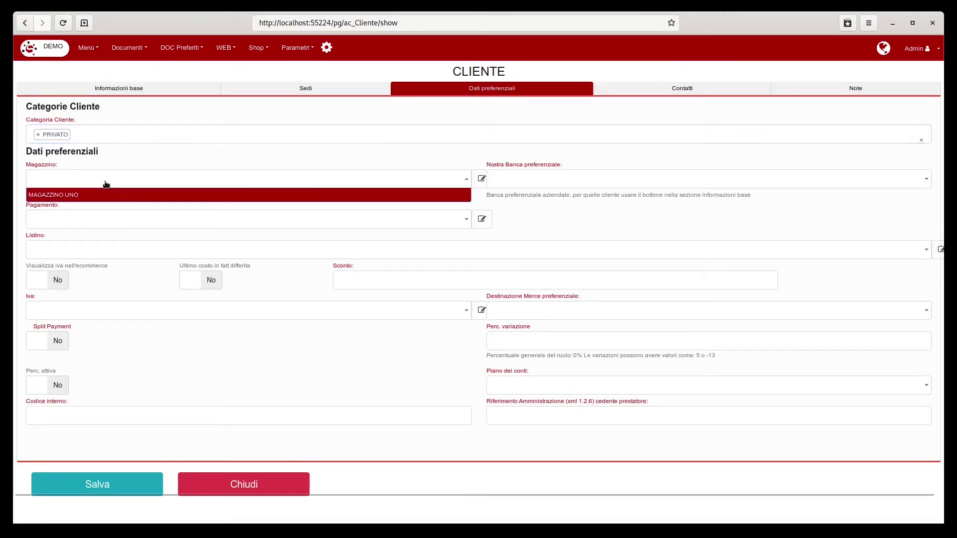
left_click(62, 199)
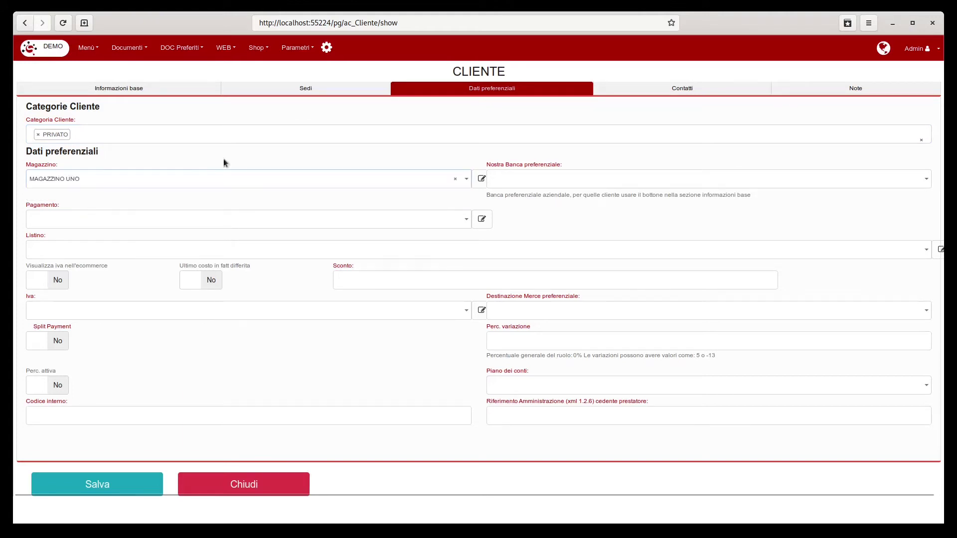
left_click(171, 220)
left_click(90, 236)
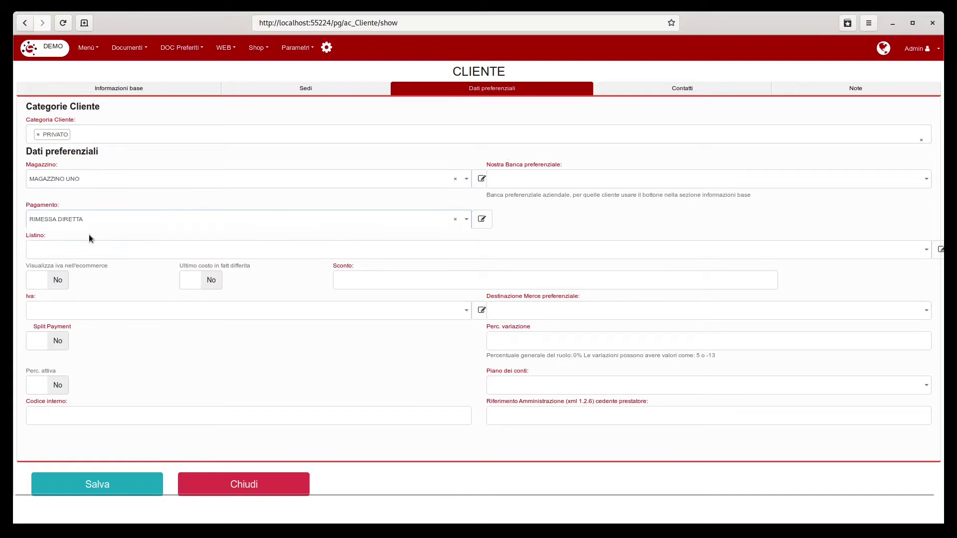
left_click(165, 249)
left_click(122, 266)
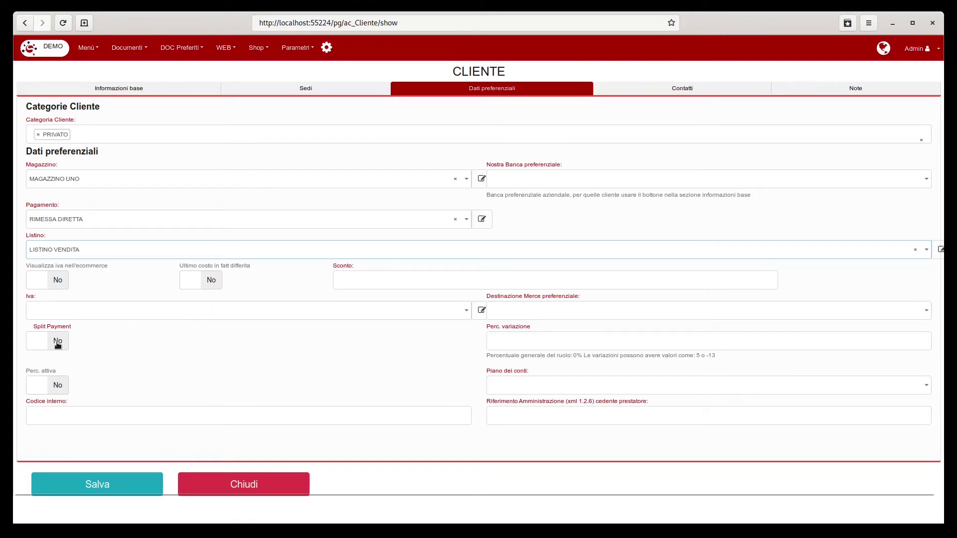
Step: Check the empty preferred delivery destination list and return to basic information
left_click(571, 311)
left_click(570, 314)
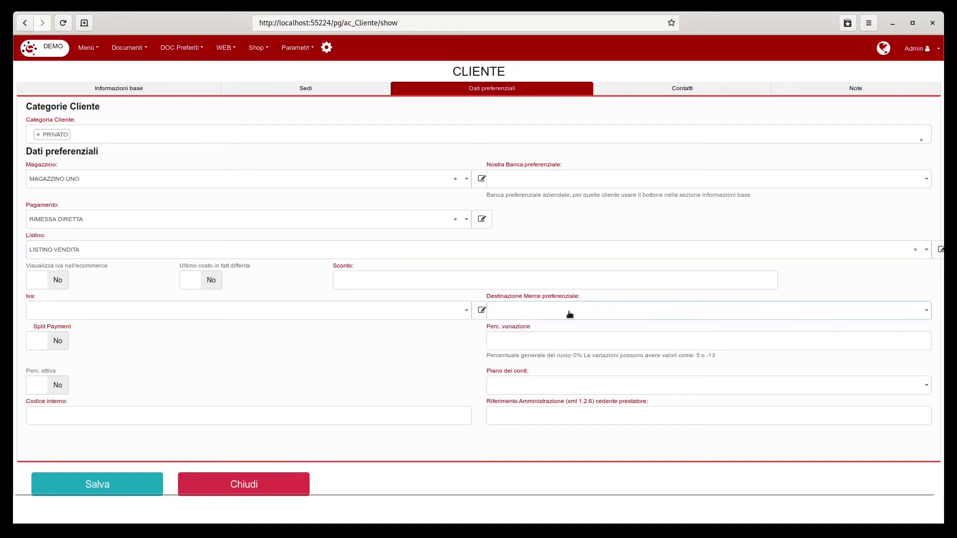
left_click(198, 88)
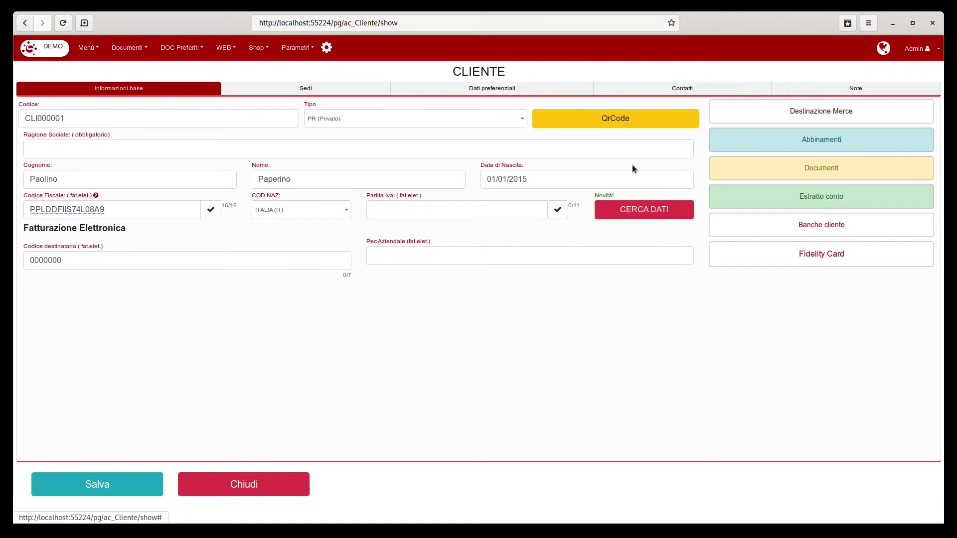
Step: Save the customer and begin a new delivery destination with code 001
left_click(102, 489)
left_click(812, 112)
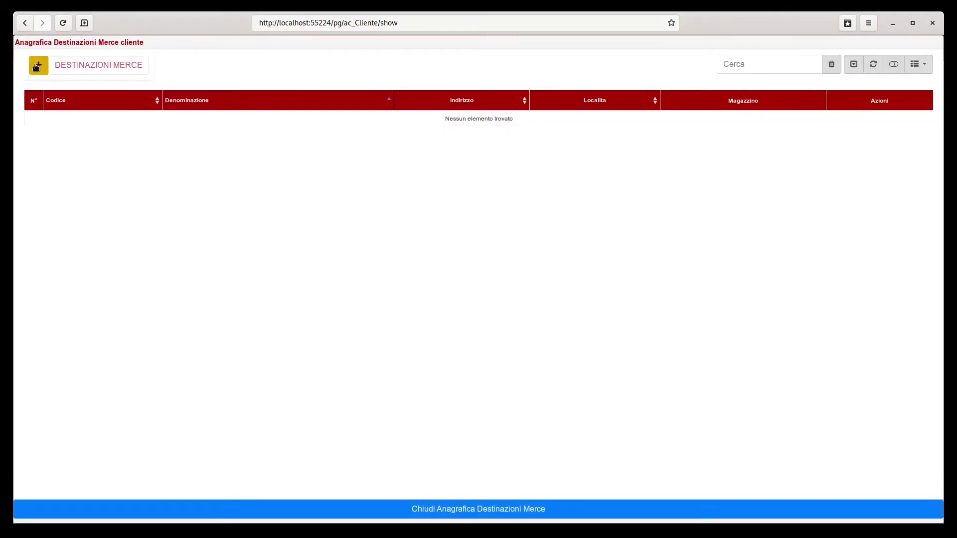
left_click(36, 67)
left_click(82, 71)
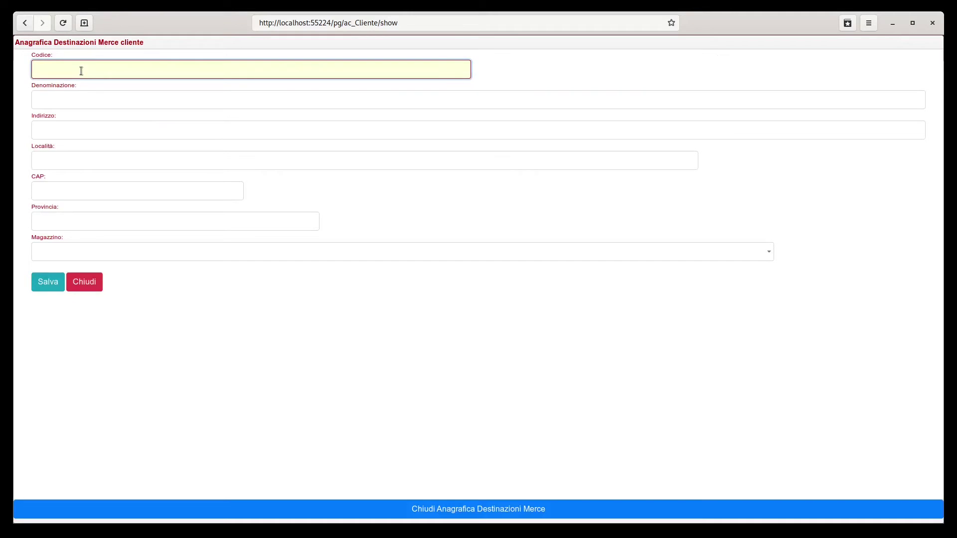
type("001")
Step: Name the destination Lavoro, fill in its address and town, and save it
left_click(72, 95)
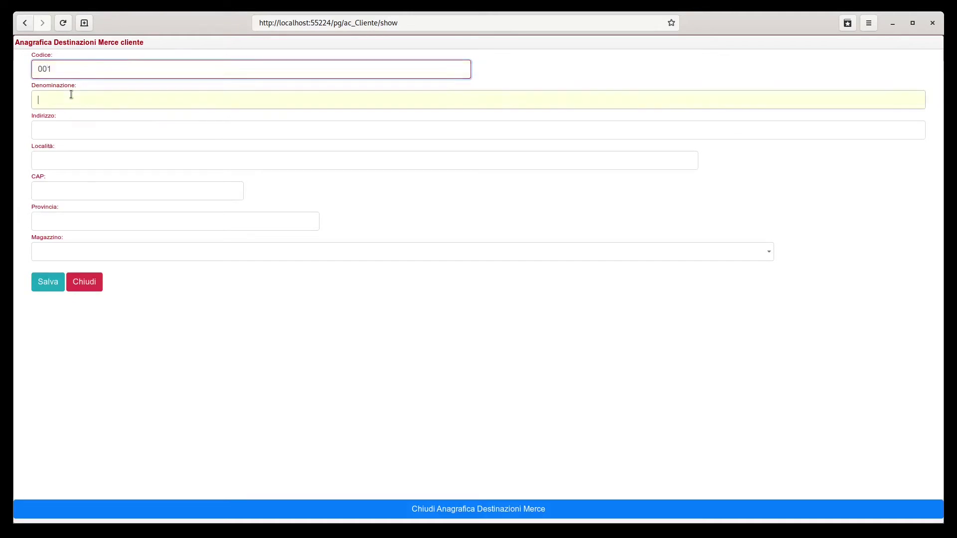
type("lavoro")
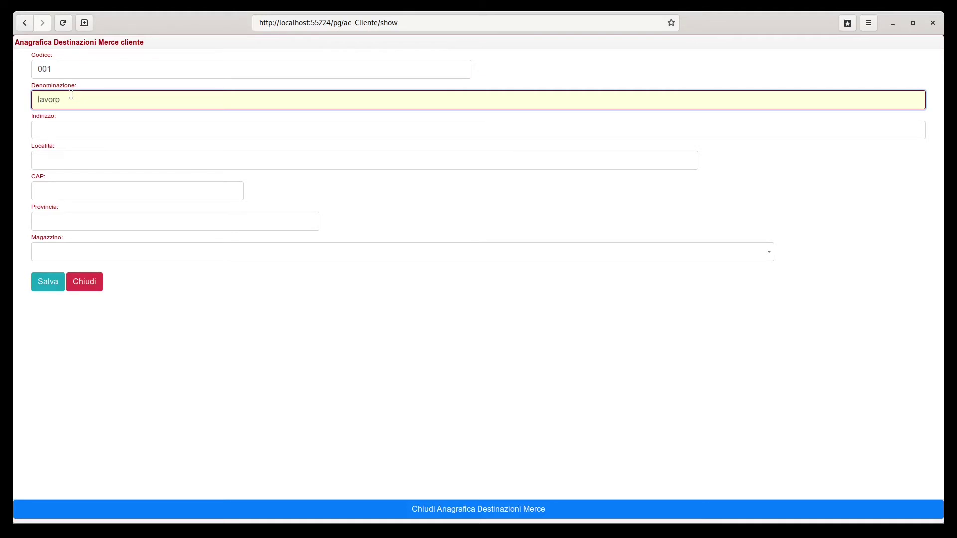
key("Delete")
type("L")
left_click(62, 129)
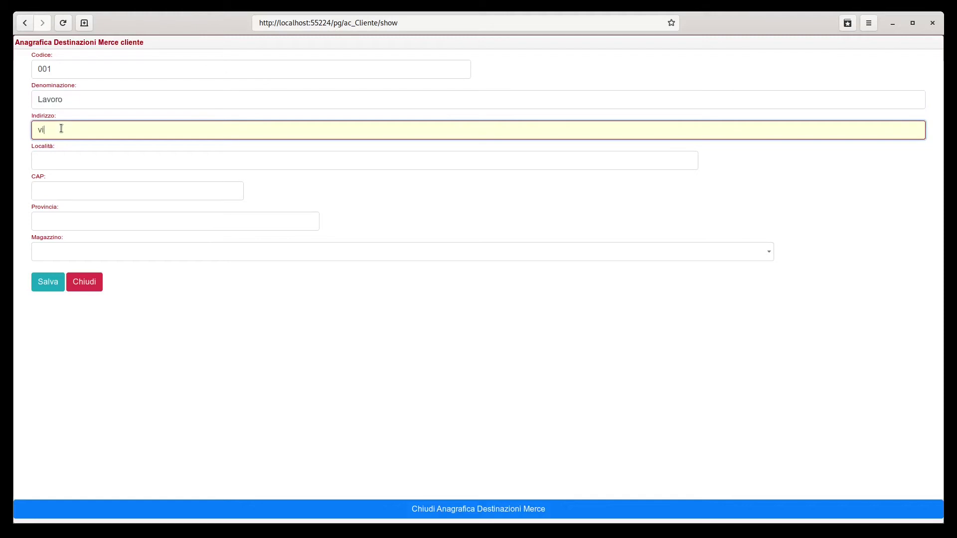
type("via delle beonie")
left_click(58, 157)
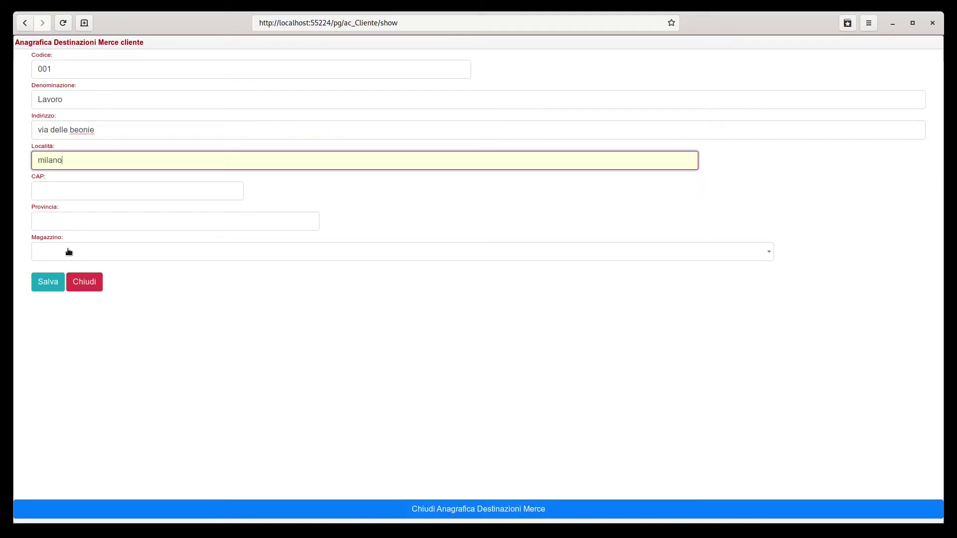
left_click(49, 282)
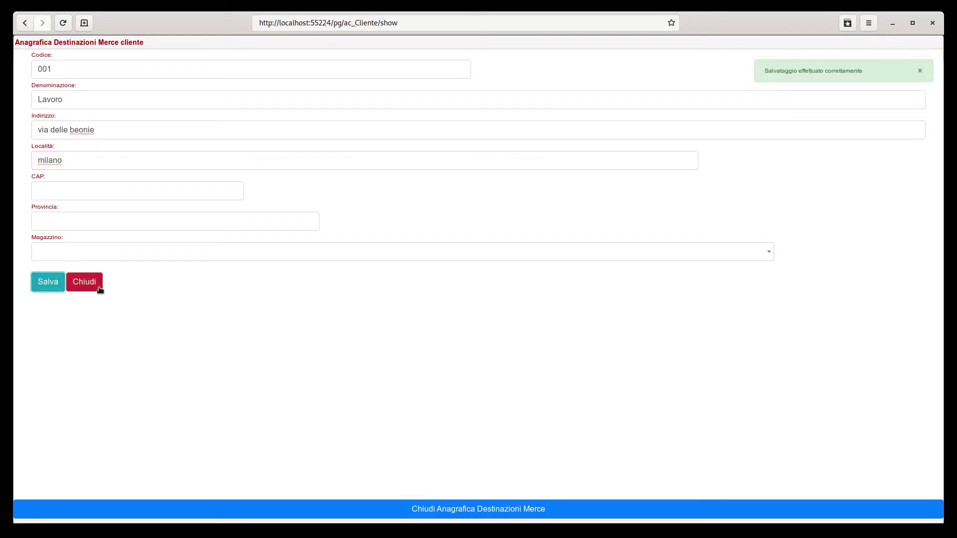
left_click(146, 260)
left_click(144, 257)
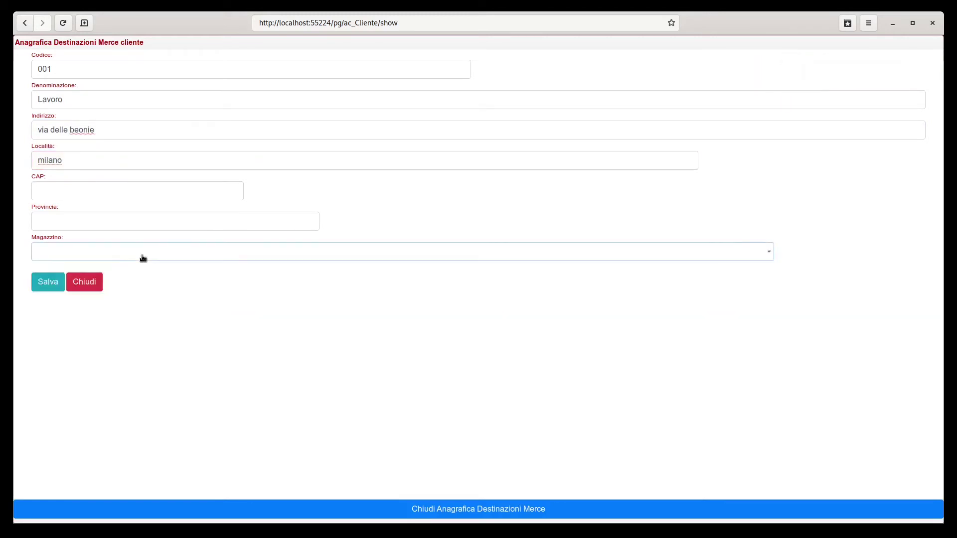
left_click(92, 283)
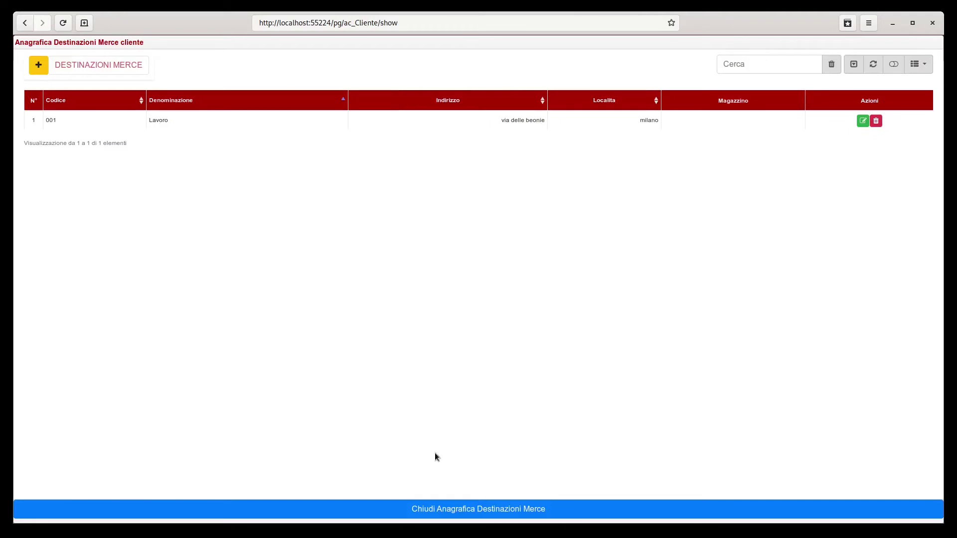
Step: Close the destinations and review the customer's empty documents list
left_click(401, 510)
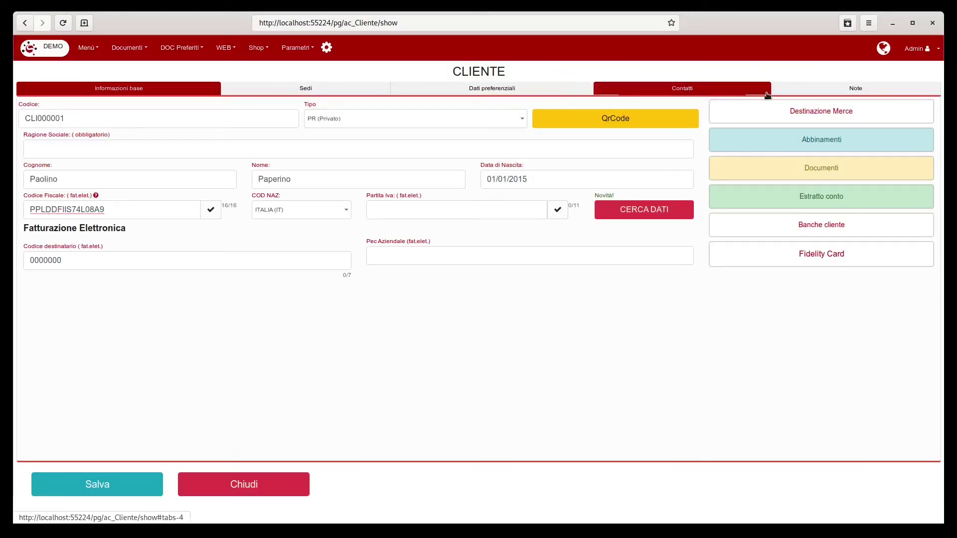
left_click(834, 169)
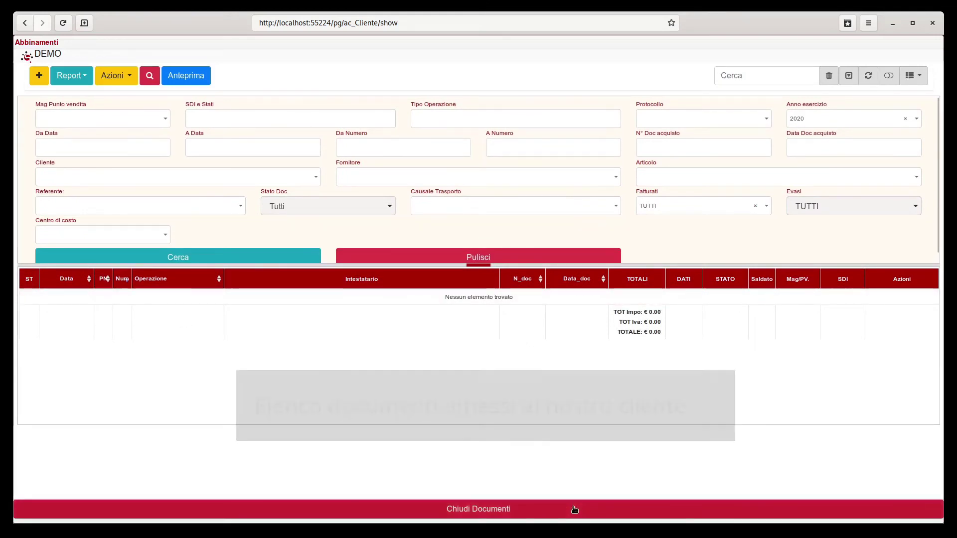
scroll(608, 483, "down", 1)
left_click(608, 494)
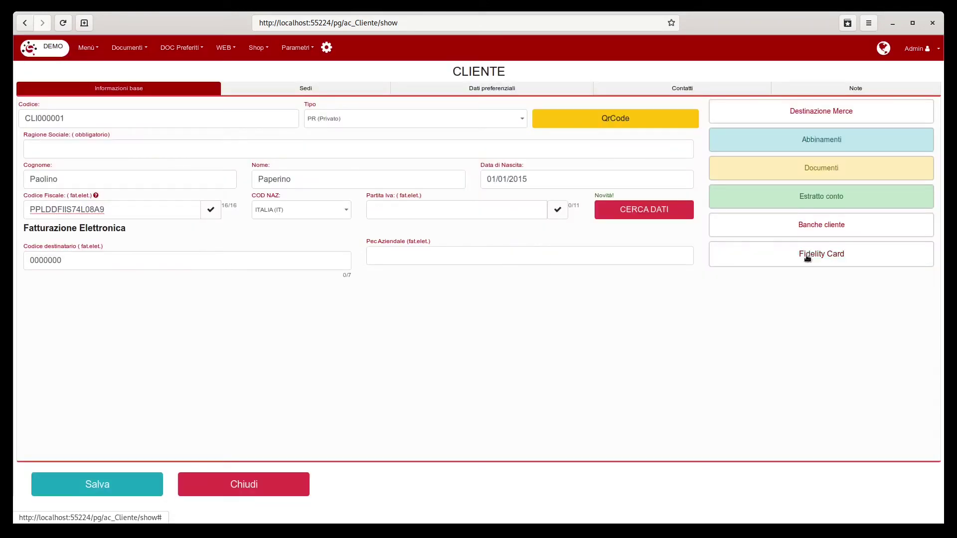
left_click(814, 225)
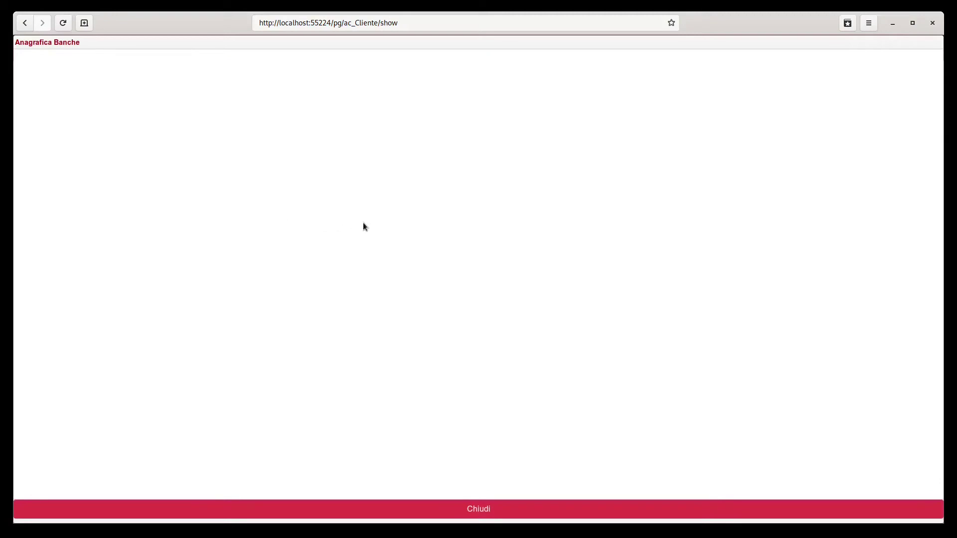
Step: Add bank intesa with agency 0900, plus its street address and town
left_click(40, 67)
left_click(79, 86)
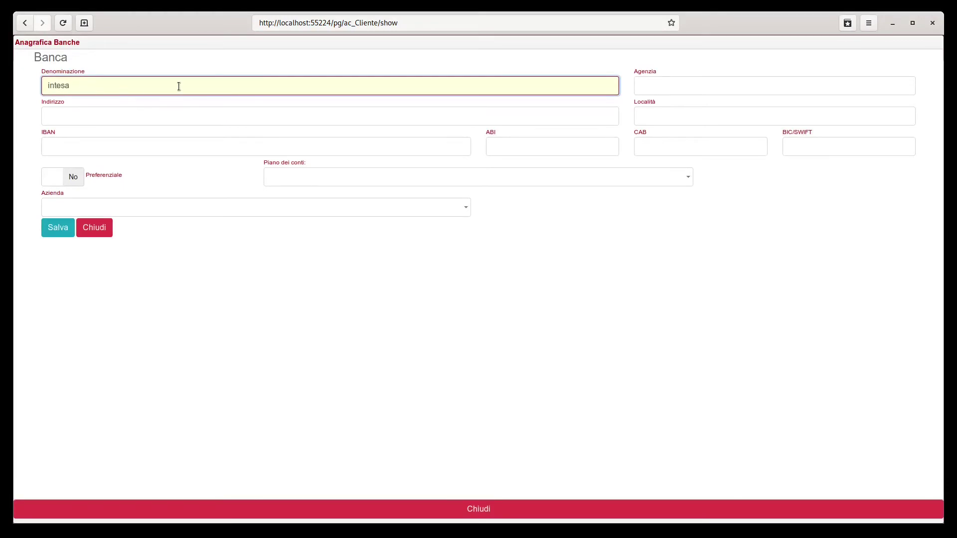
left_click(732, 86)
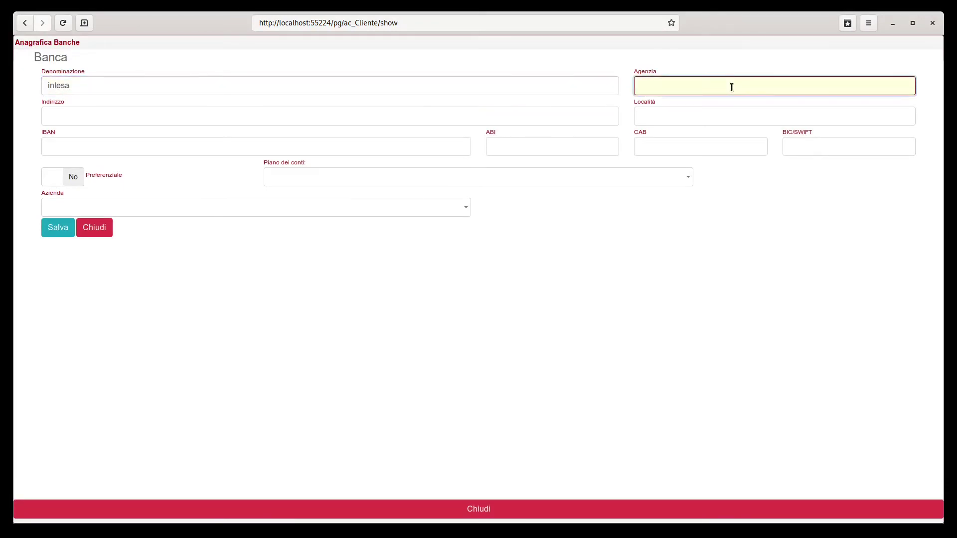
type("0900")
left_click(93, 116)
type("via ")
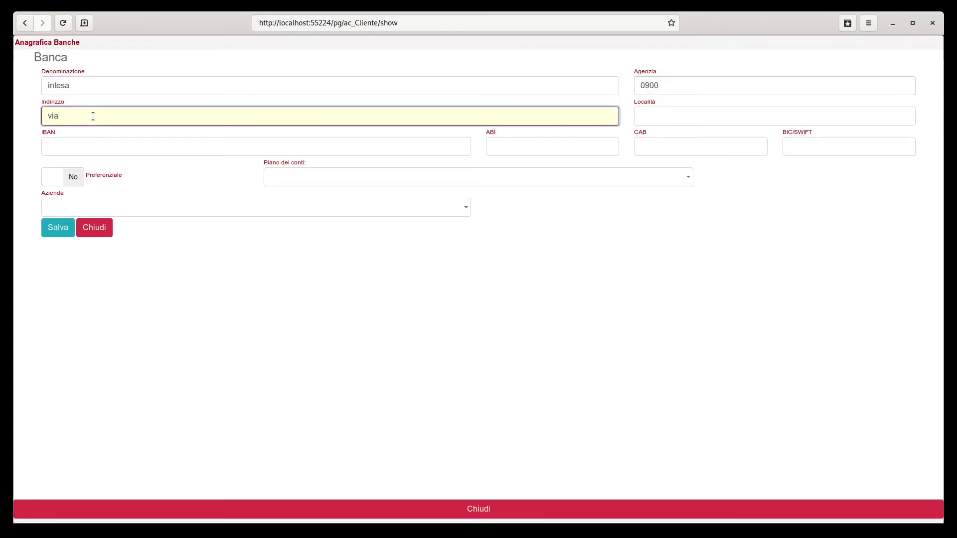
type("delle banche")
left_click(645, 111)
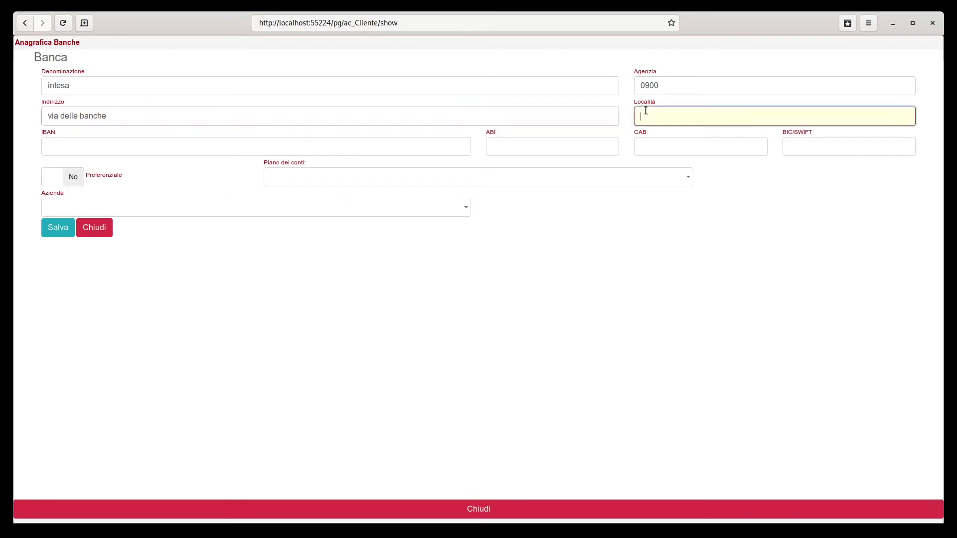
type("Roma")
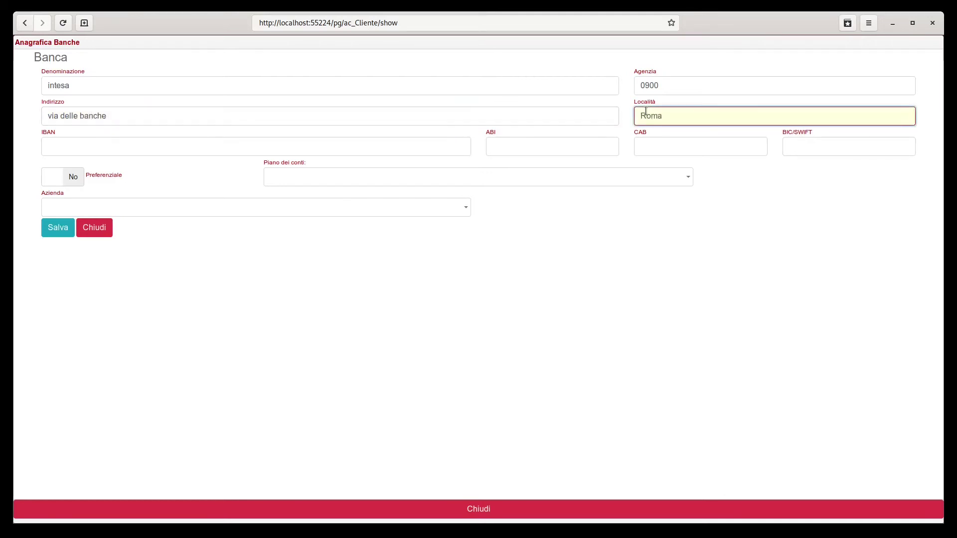
Step: Mark the bank as preferred, save it, and close the bank screens
left_click(75, 184)
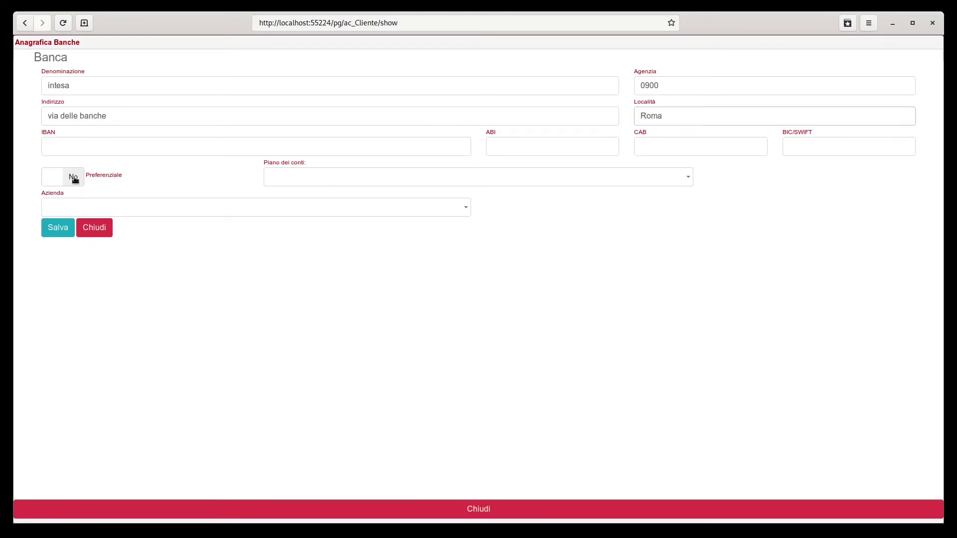
left_click(54, 230)
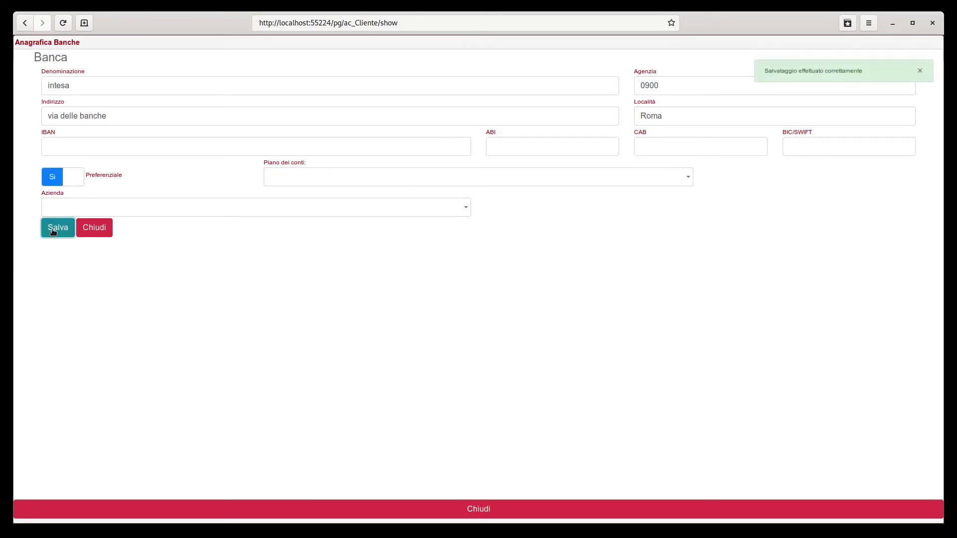
left_click(109, 231)
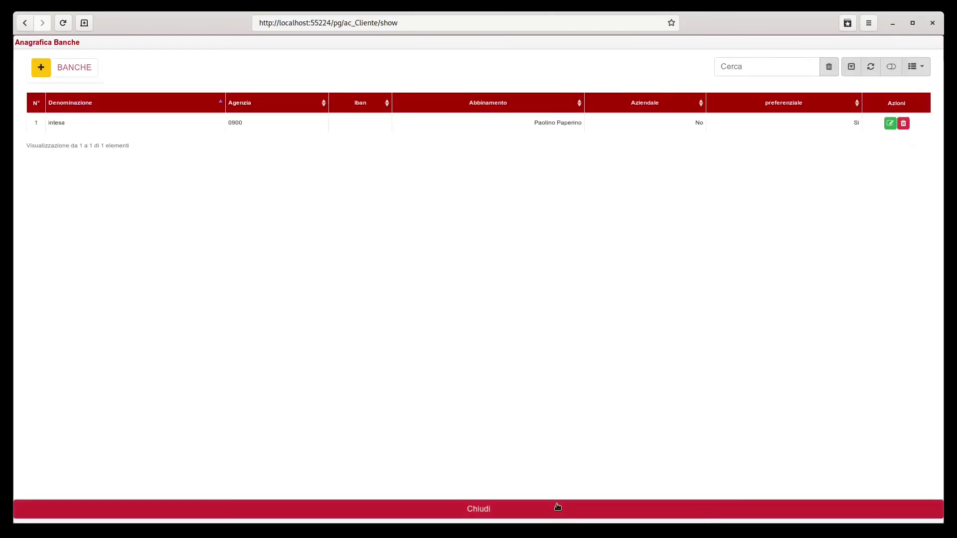
left_click(558, 508)
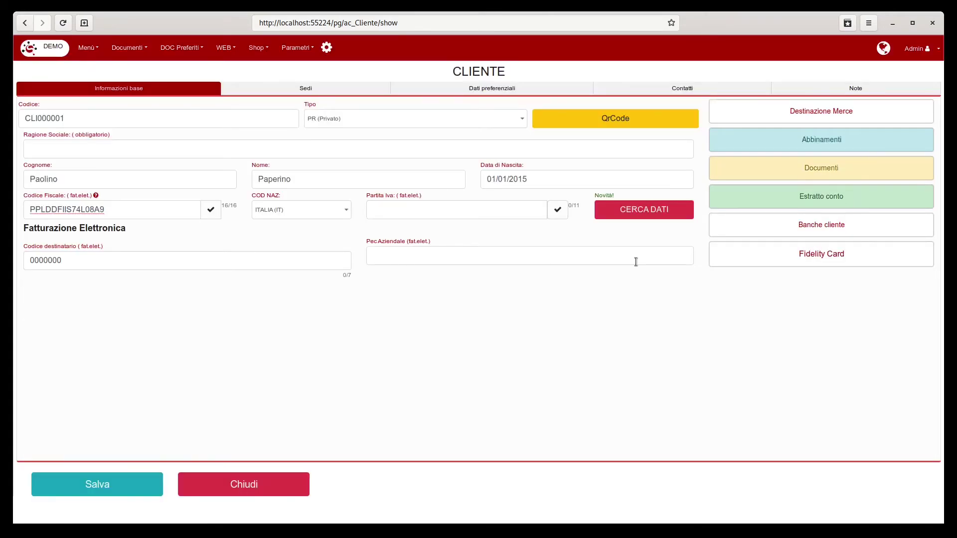
Step: Enter the customer's phone and mobile numbers in Contatti
left_click(510, 89)
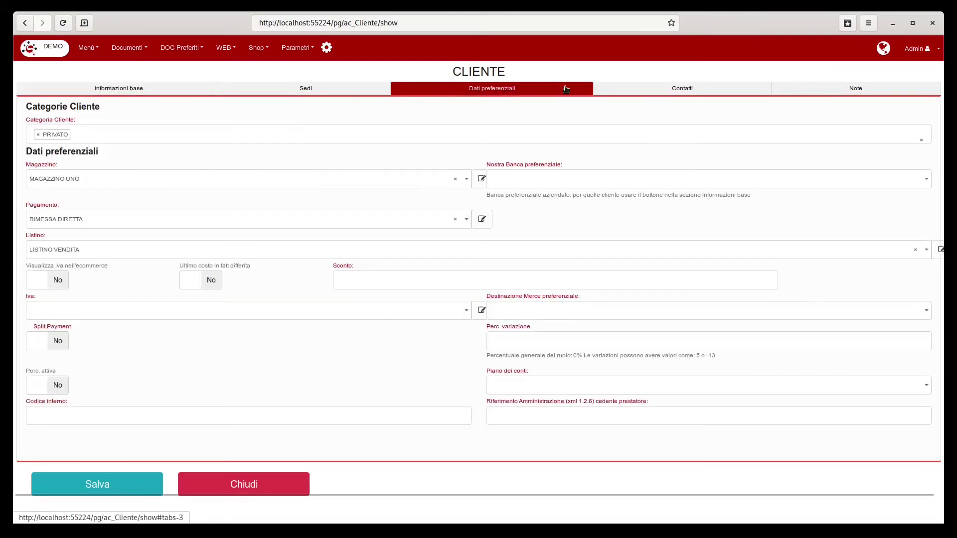
left_click(679, 90)
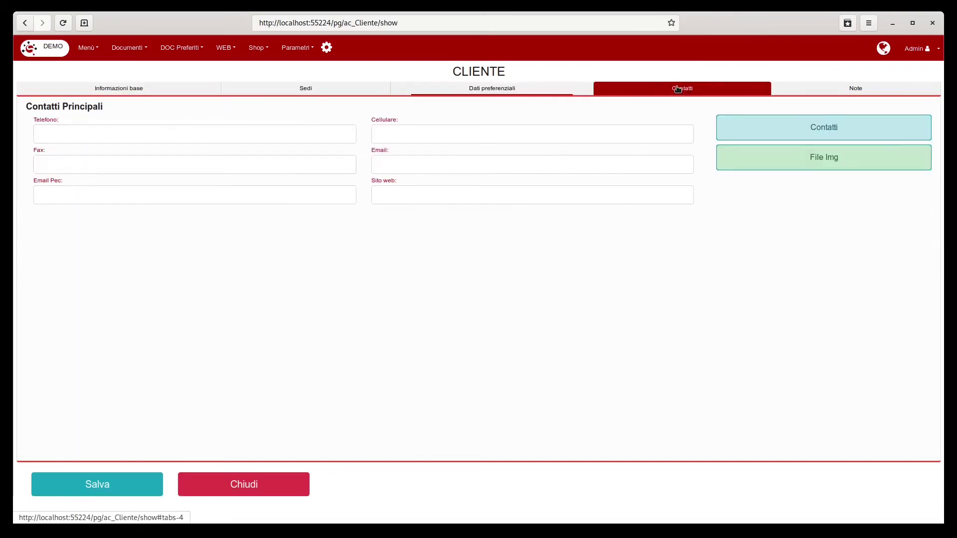
left_click(58, 134)
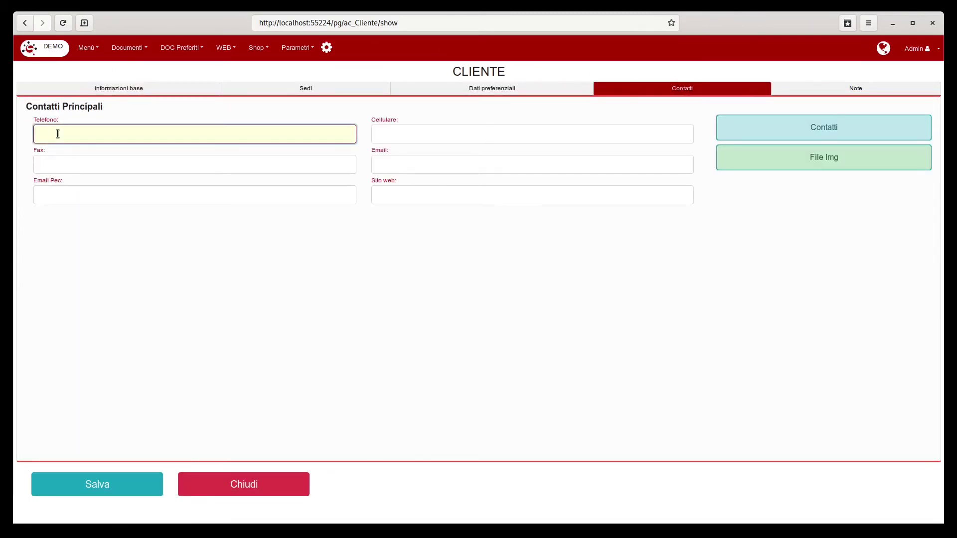
left_click(425, 133)
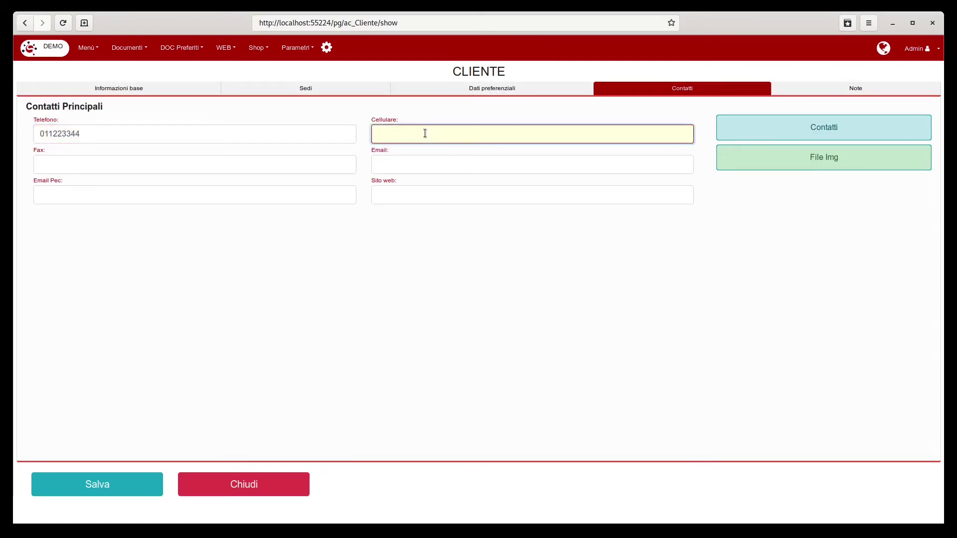
left_click(435, 195)
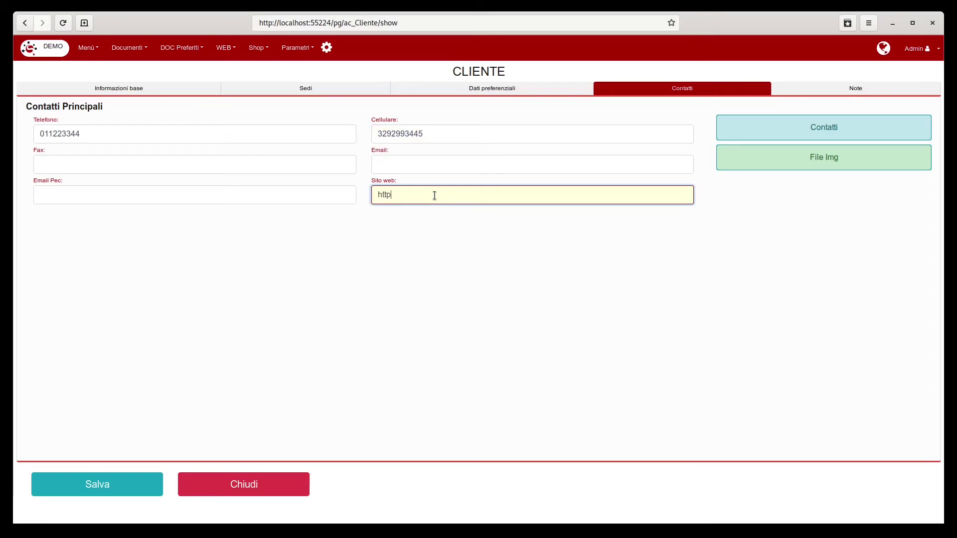
type("http://www.sublima.it")
left_click(409, 163)
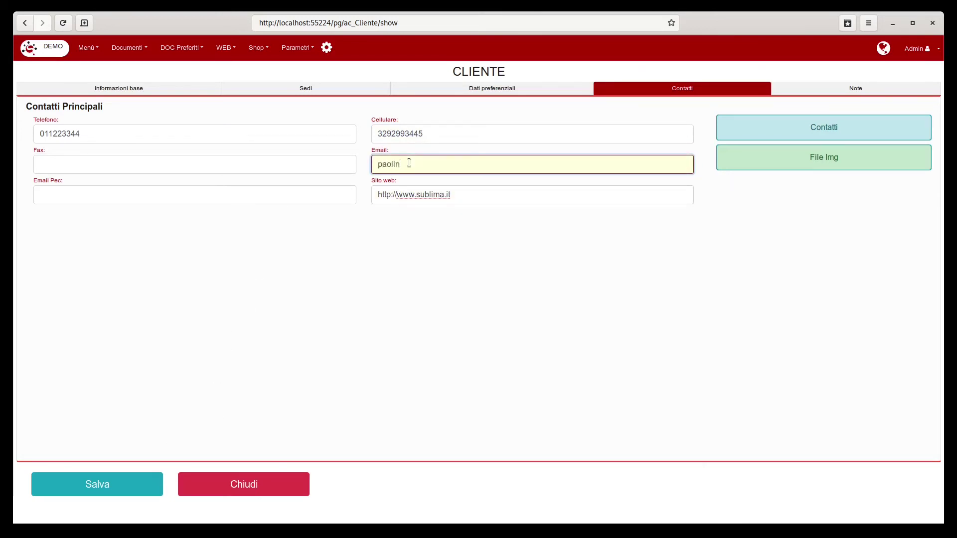
left_click(102, 485)
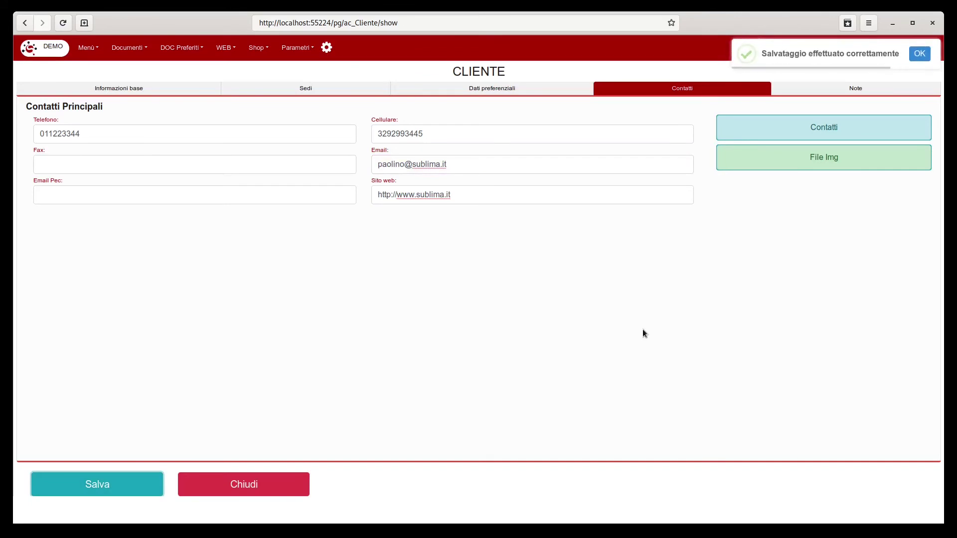
left_click(843, 88)
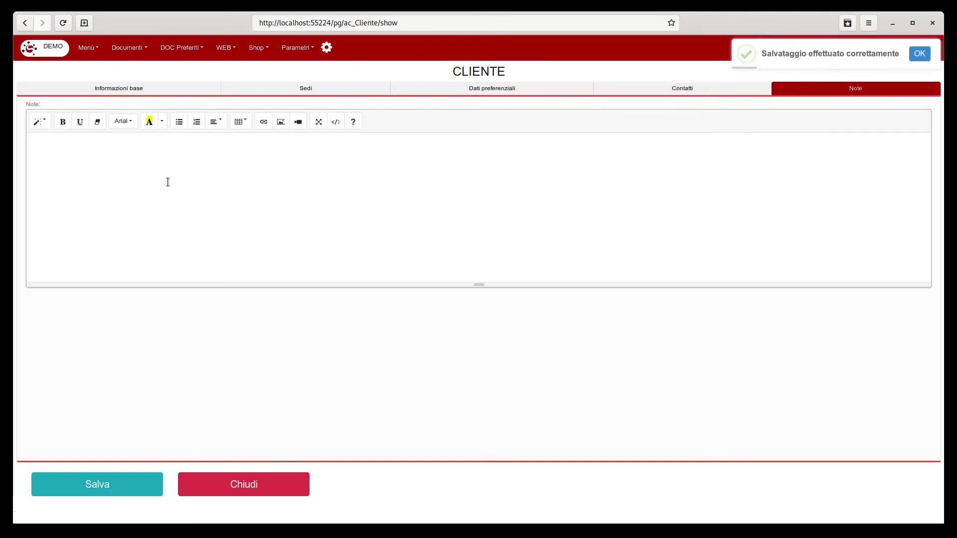
Step: Type the customer note and set it in Arial Black
type("Campo note in html che permette anche una certa personalizzazione del testo")
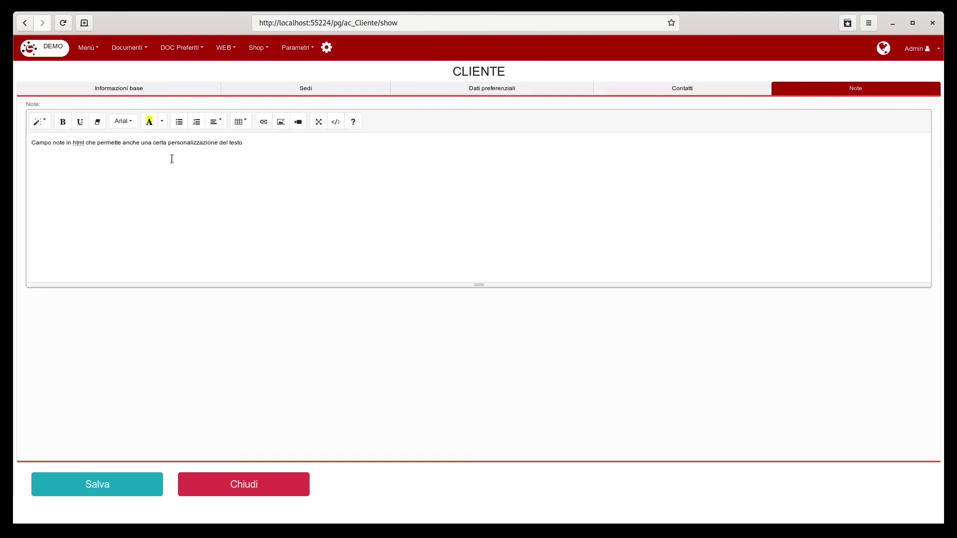
left_click_drag(253, 142, 31, 142)
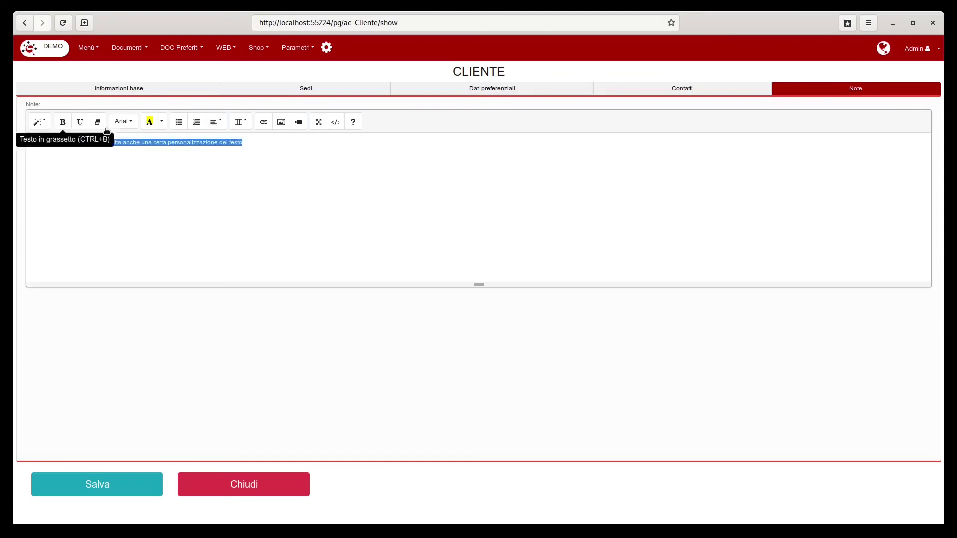
left_click(129, 122)
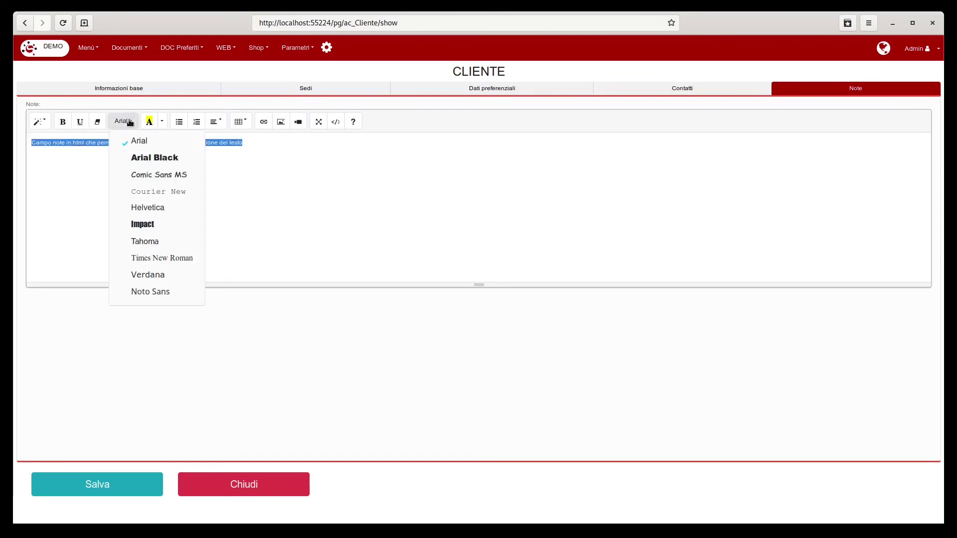
left_click(142, 156)
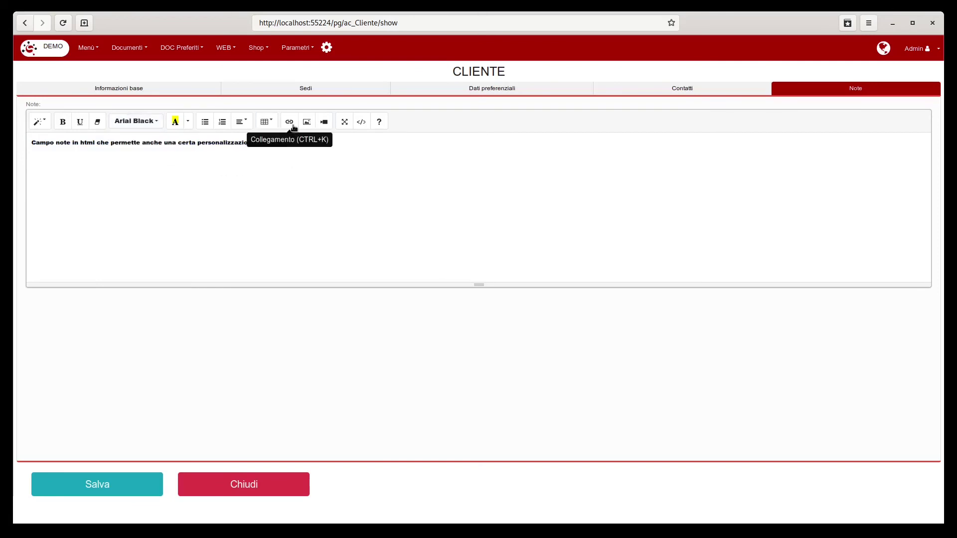
Step: Give the note a red (Mandy) highlight and save it
left_click(189, 124)
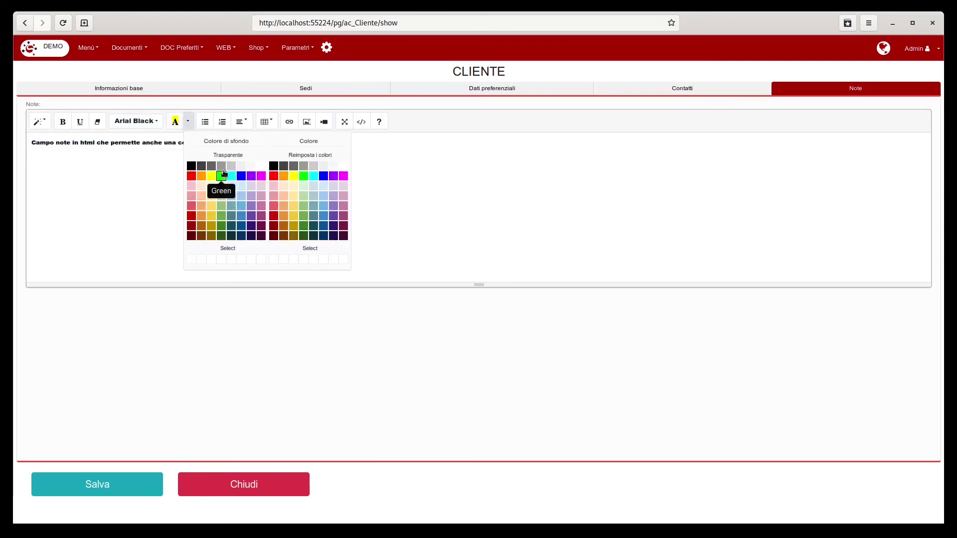
left_click(192, 206)
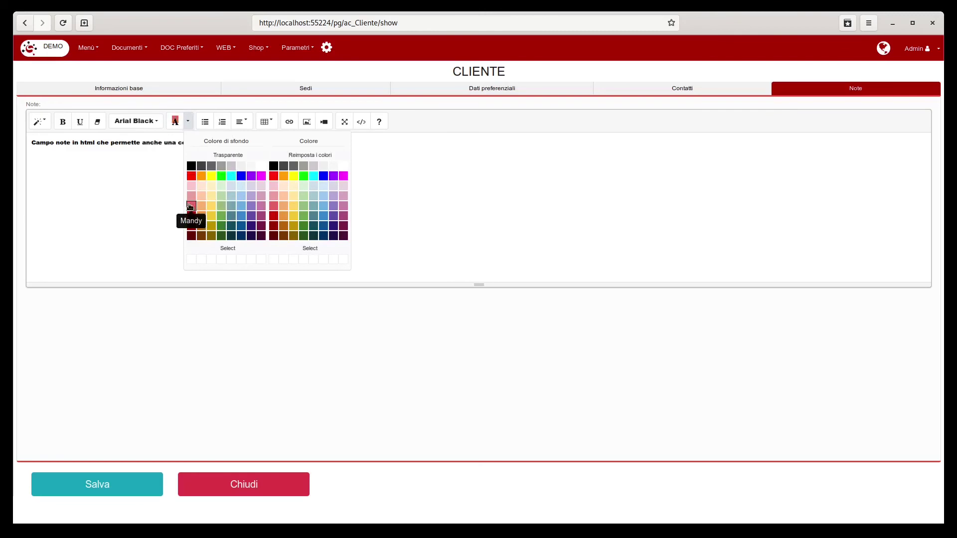
left_click(181, 149)
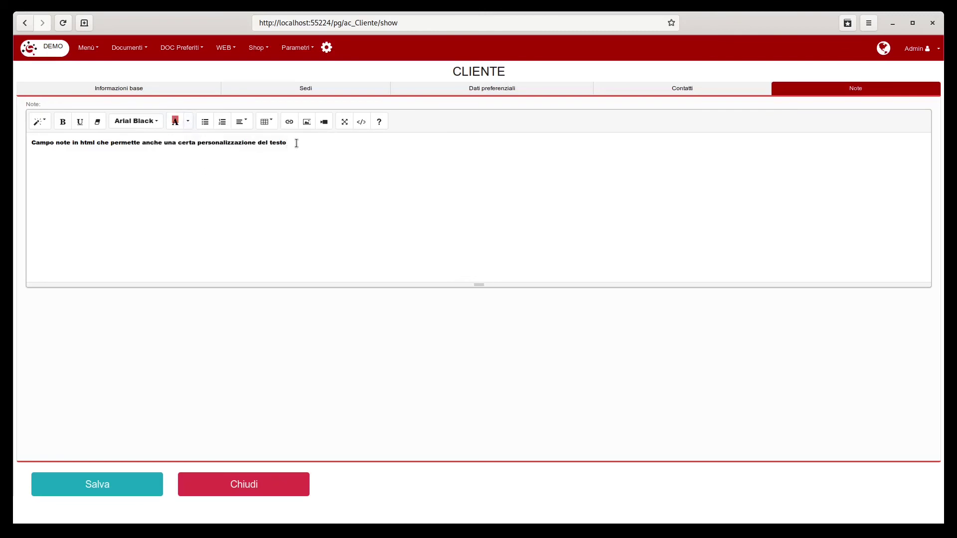
left_click_drag(294, 145, 14, 145)
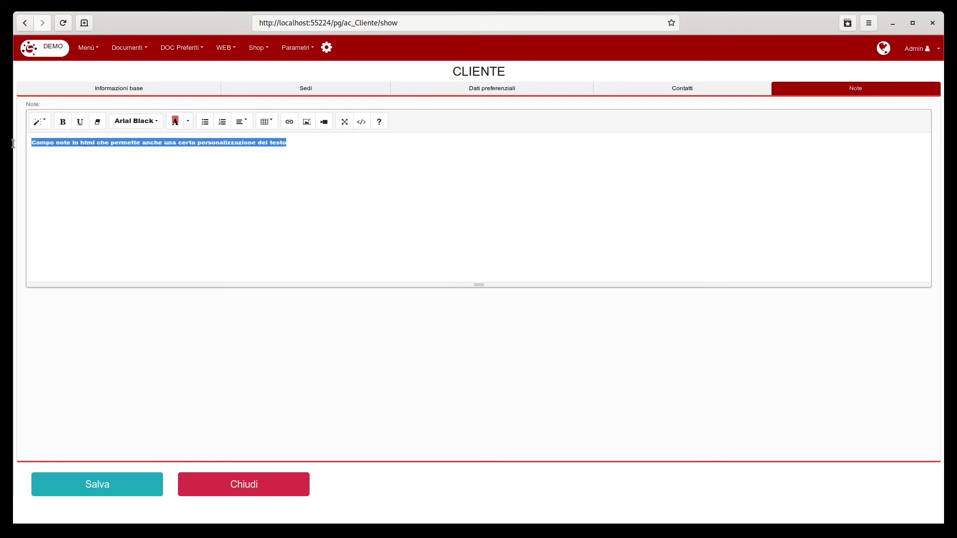
left_click(177, 122)
left_click(178, 156)
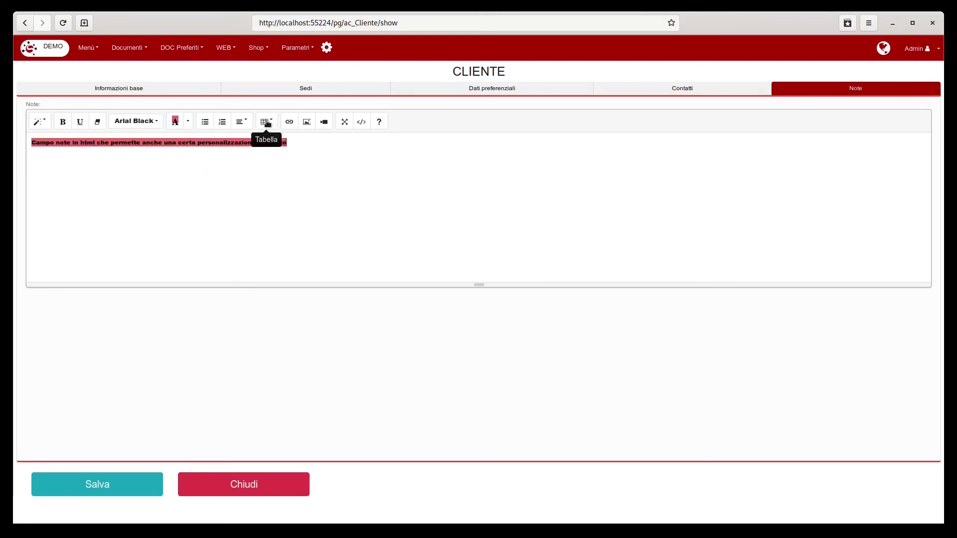
left_click(106, 493)
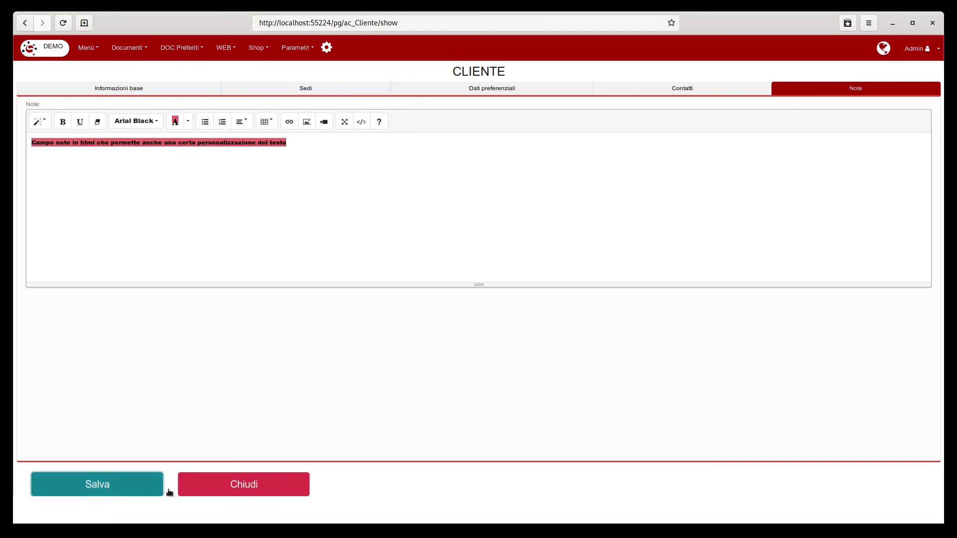
Step: Close the customer form, review the new private customer's saved details and notes, and show the search fields
left_click(278, 488)
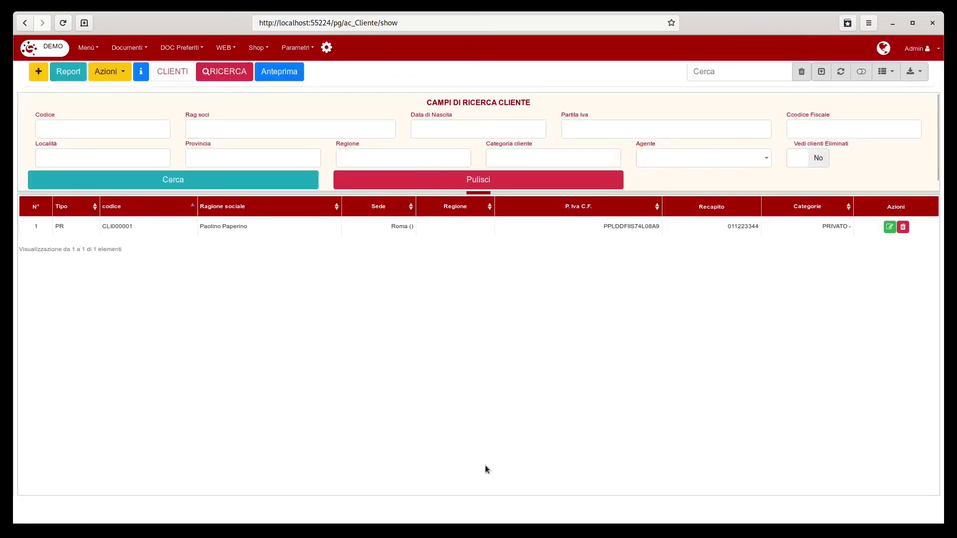
left_click(228, 227)
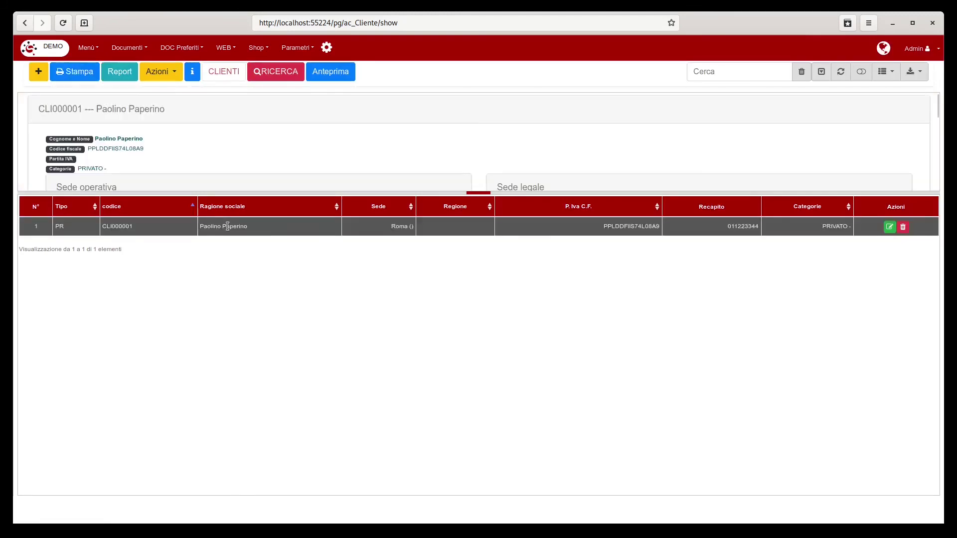
scroll(429, 142, "down", 6)
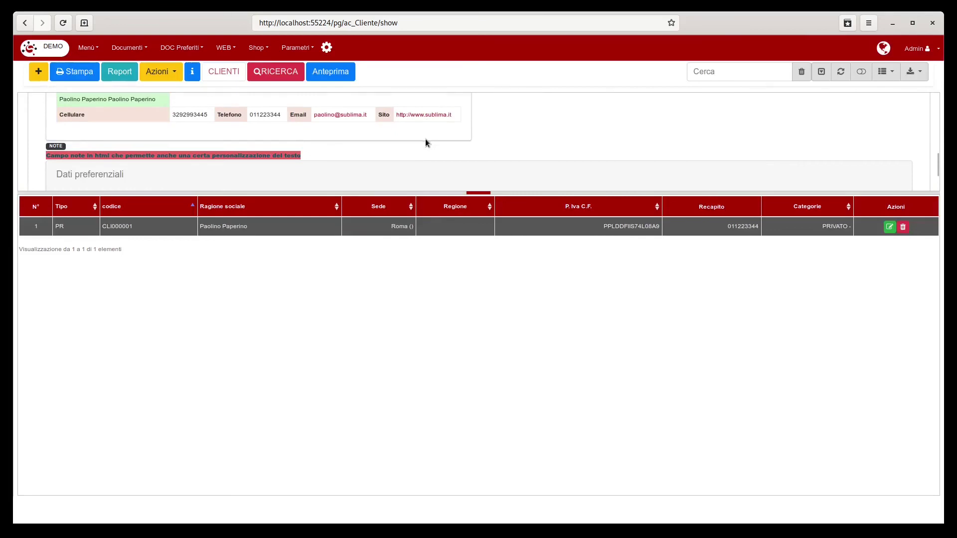
scroll(425, 139, "down", 2)
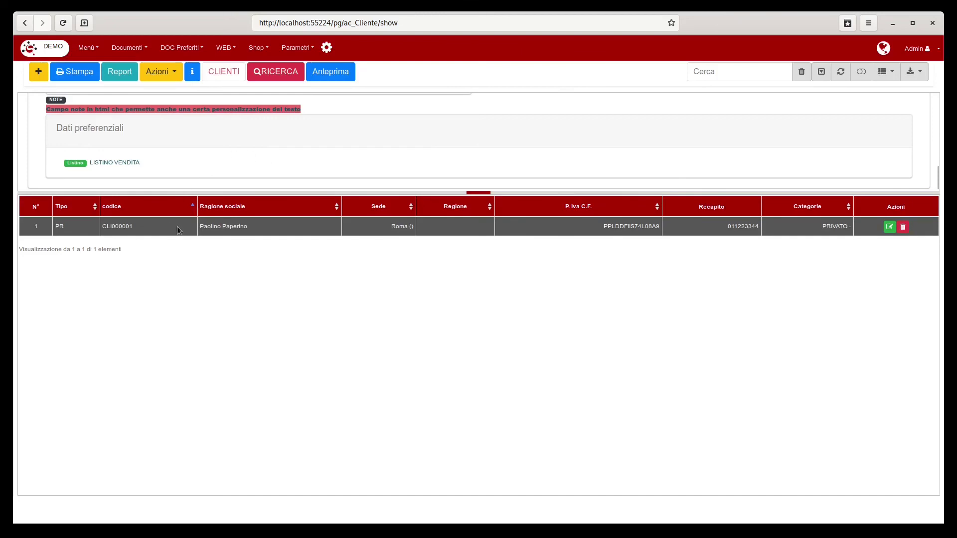
left_click(282, 74)
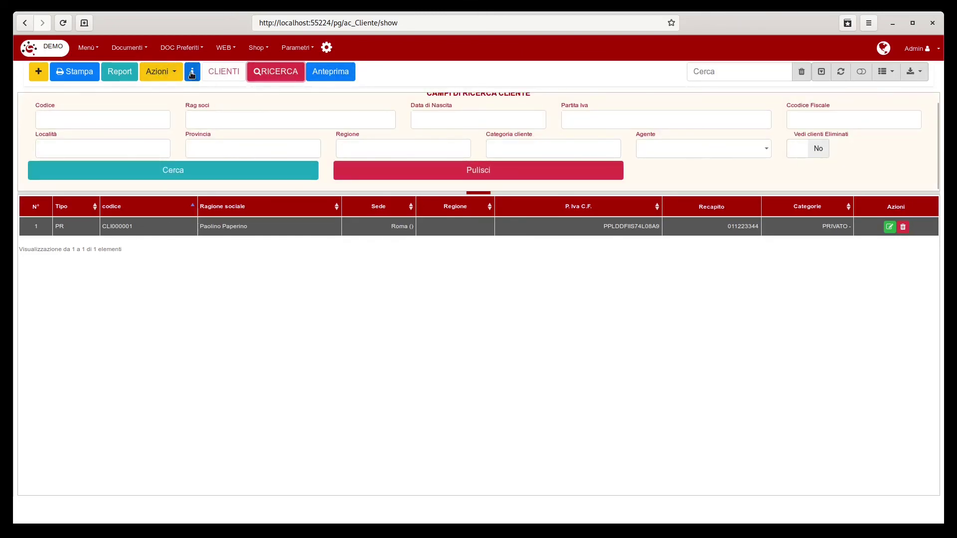
left_click(161, 72)
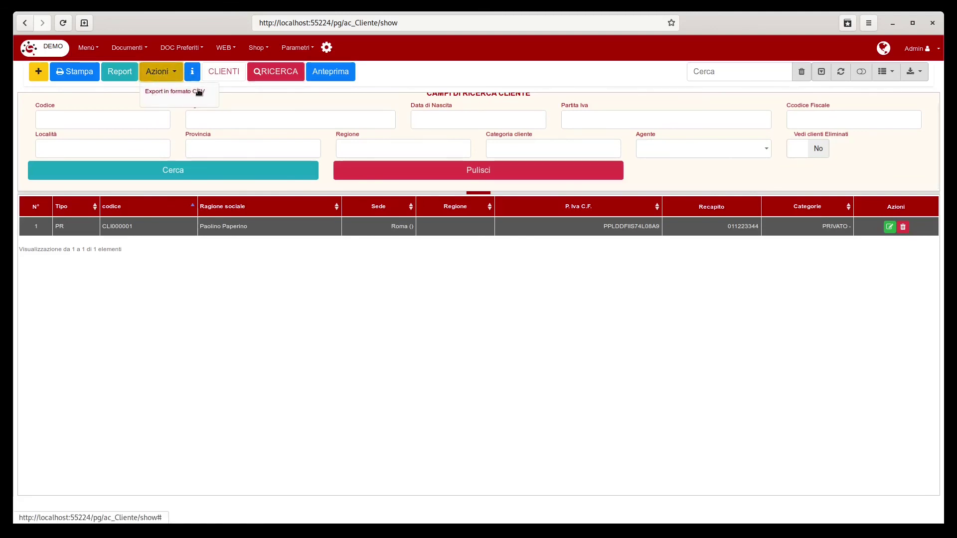
left_click(408, 75)
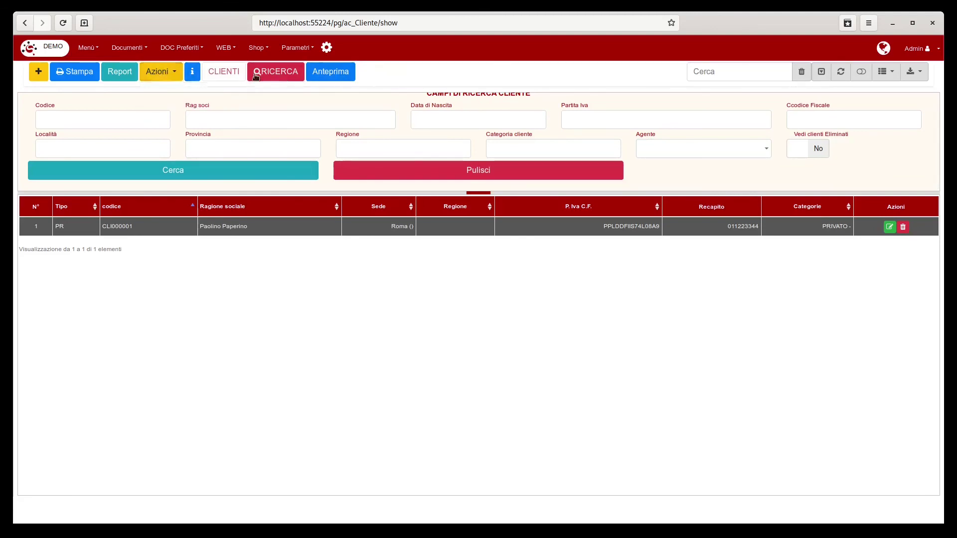
left_click(120, 75)
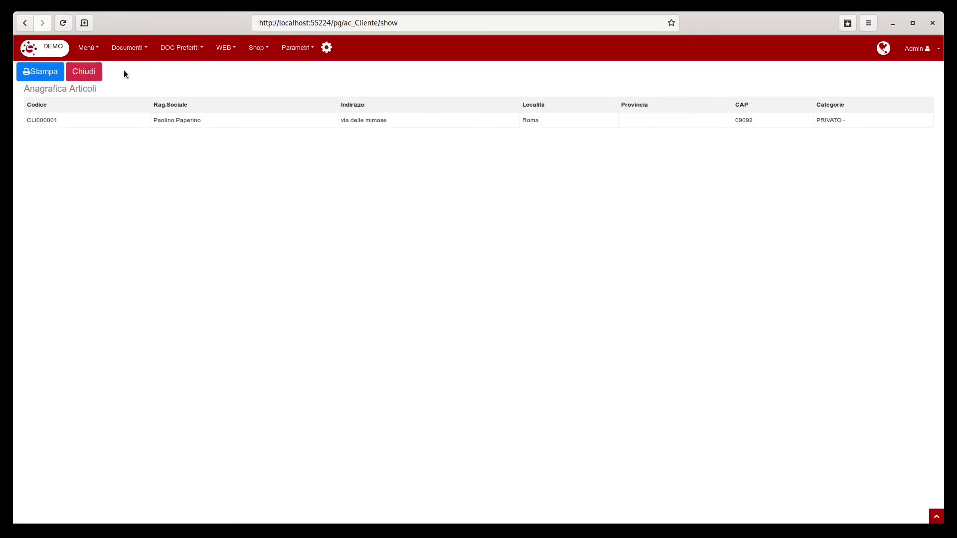
left_click(84, 72)
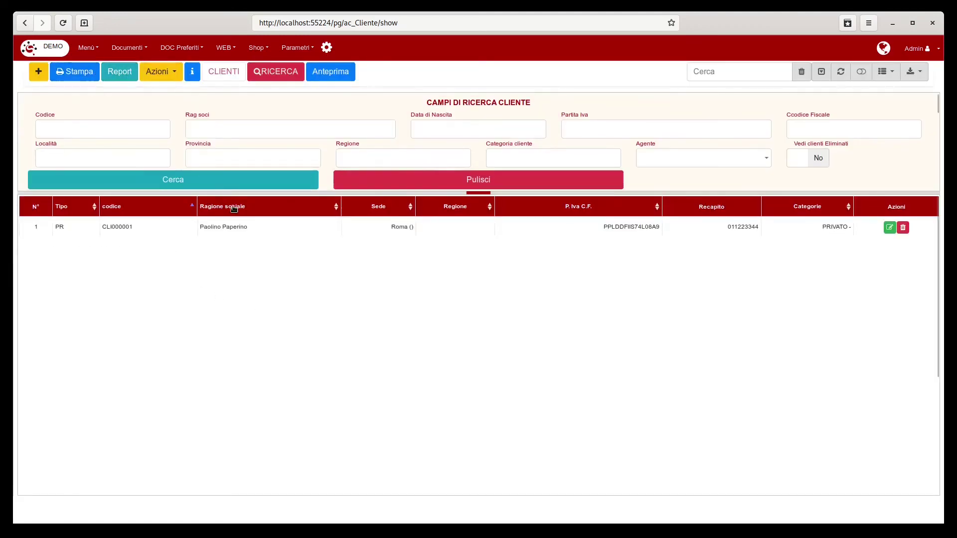